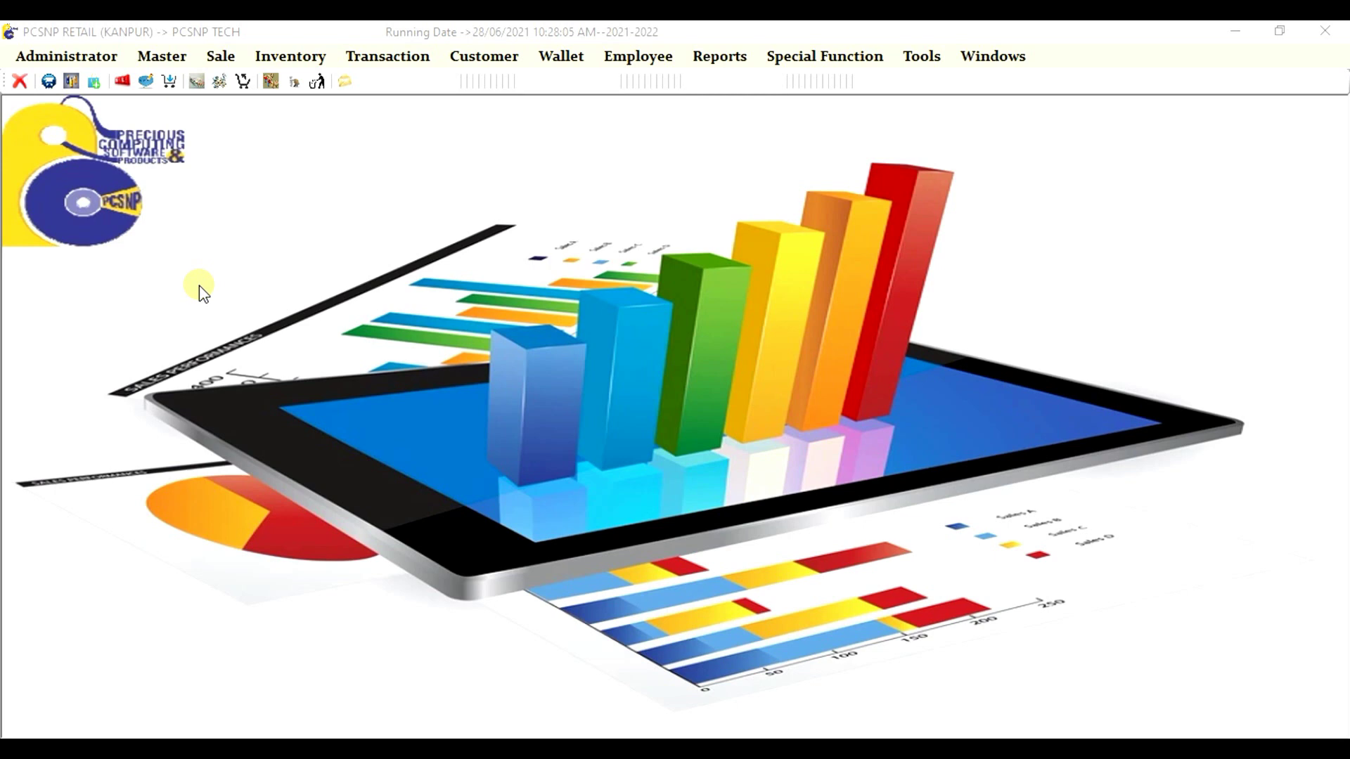
Add a new order type named Home Delivery with Is Show enabled in the Order Type Master, save it and close the form.
{"action": "left_click", "coordinate": [96, 62]}
{"action": "mouse_move", "coordinate": [116, 103]}
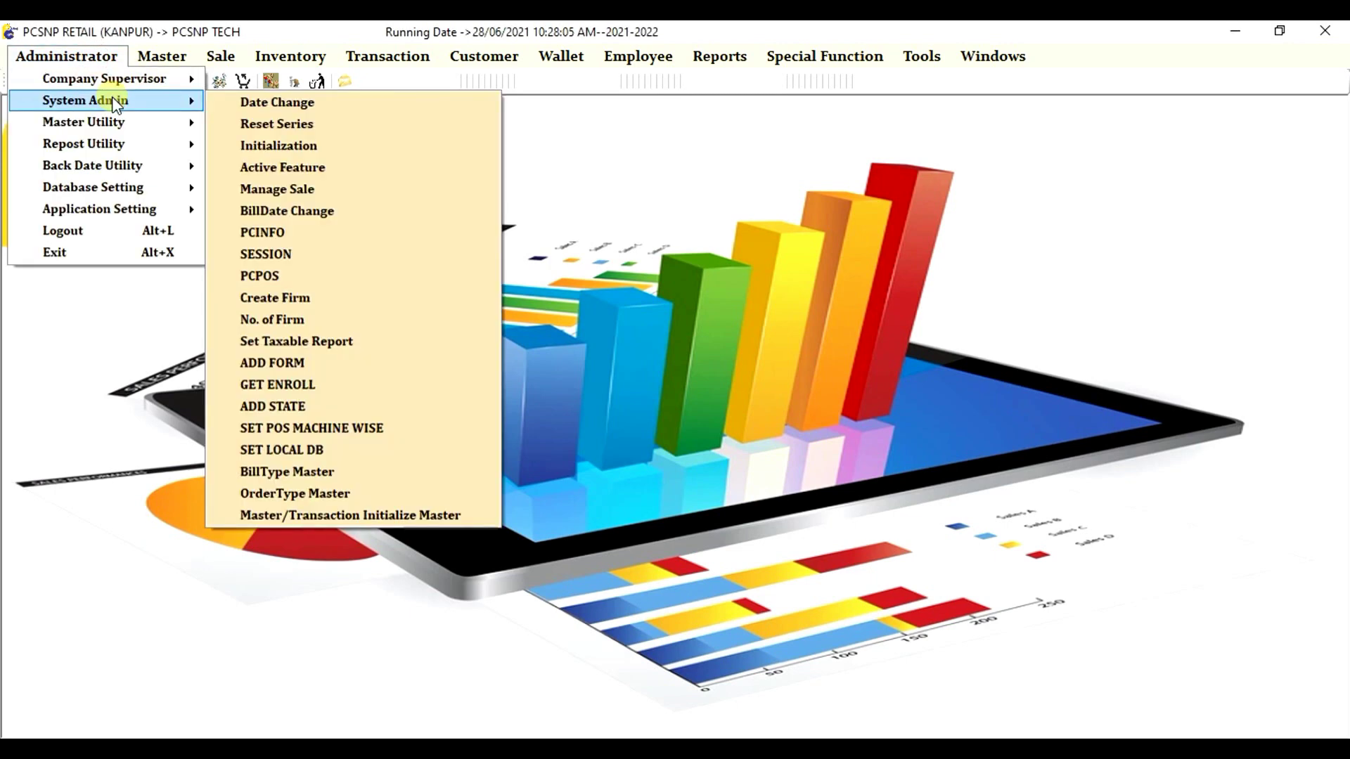
{"action": "left_click", "coordinate": [323, 496]}
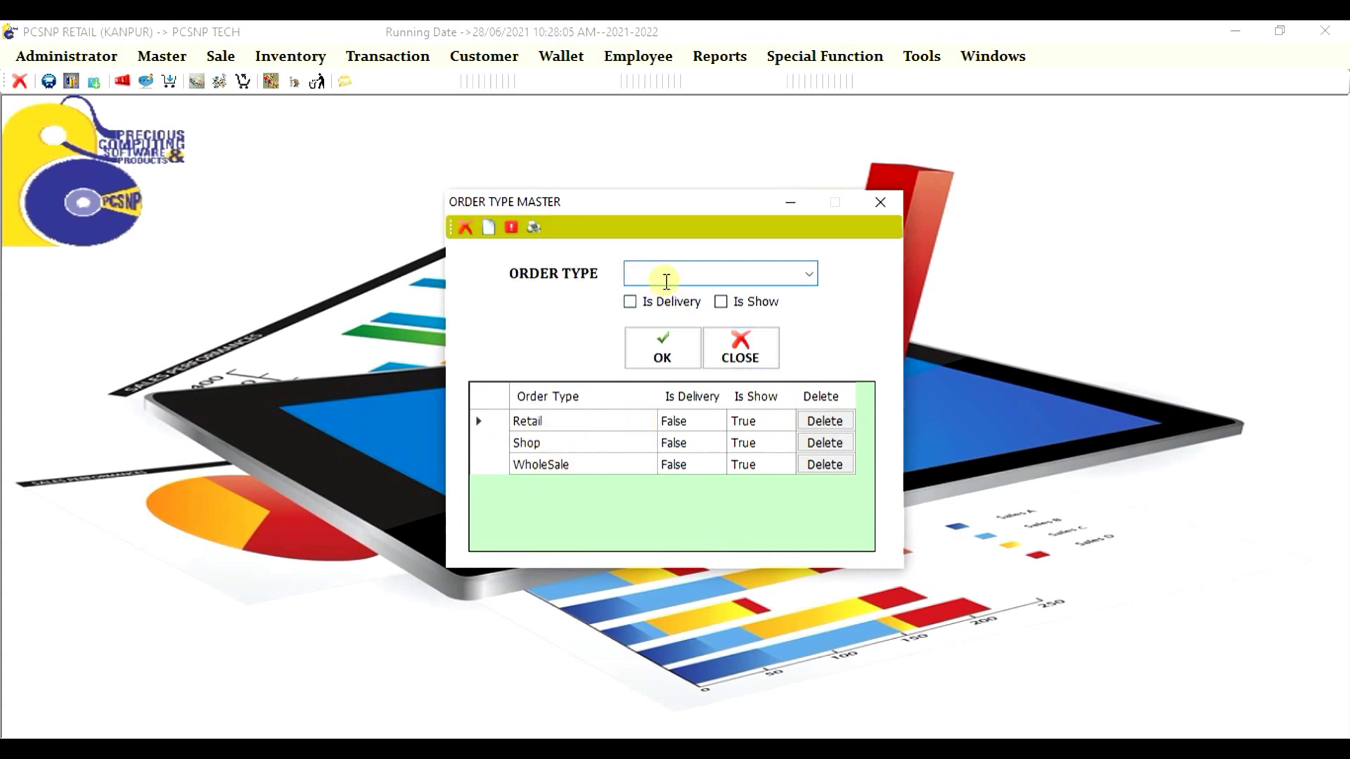
{"action": "type", "text": "Home Delivery"}
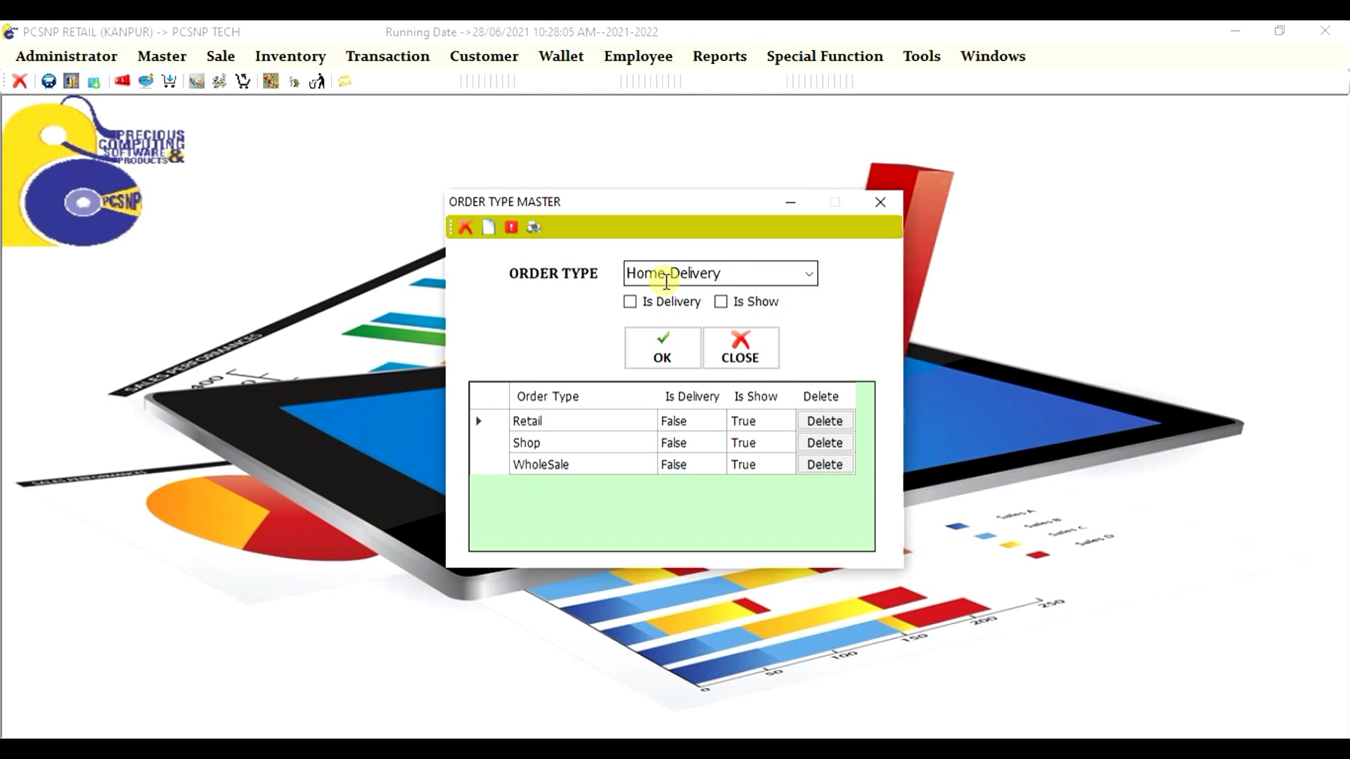
{"action": "key", "text": "Tab"}
{"action": "key", "text": "Tab"}
{"action": "key", "text": "space"}
{"action": "key", "text": "Tab"}
{"action": "key", "text": "Return"}
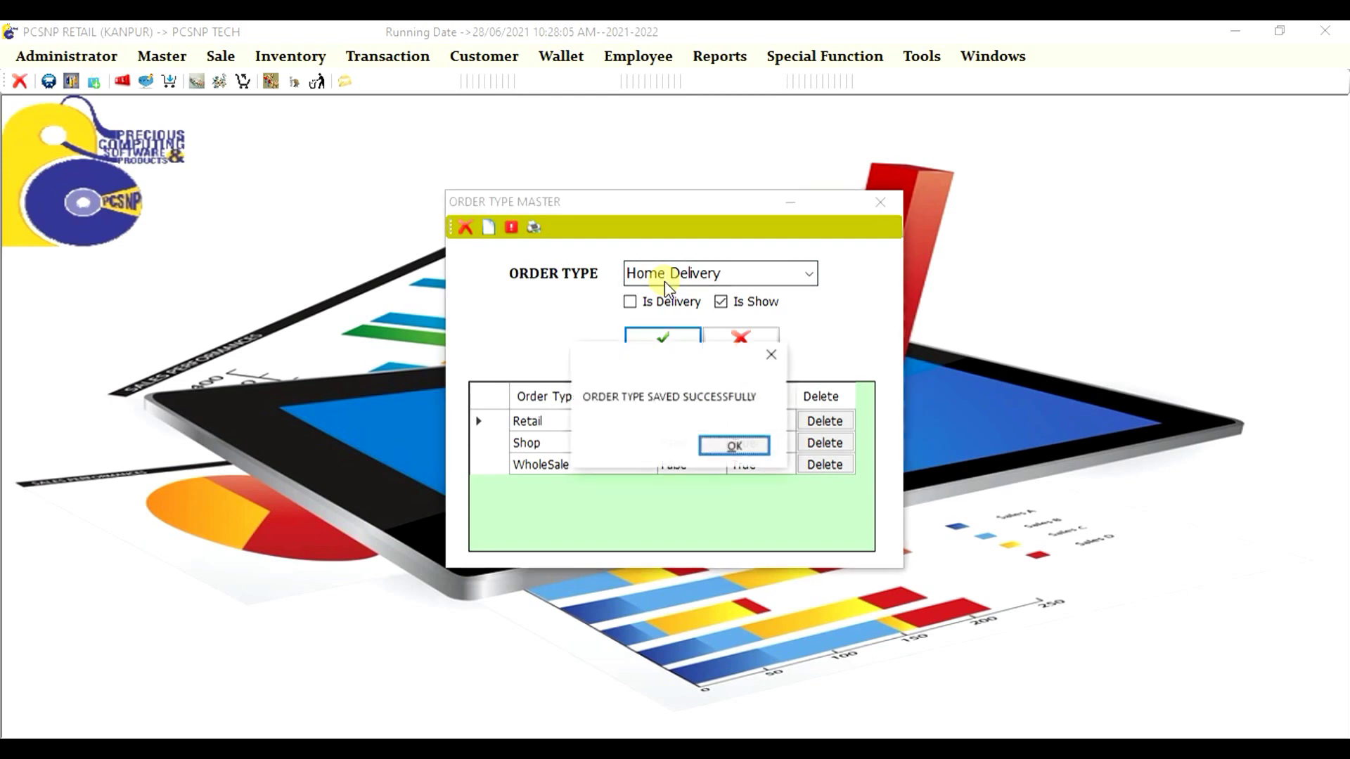
{"action": "key", "text": "Return"}
{"action": "key", "text": "Escape"}
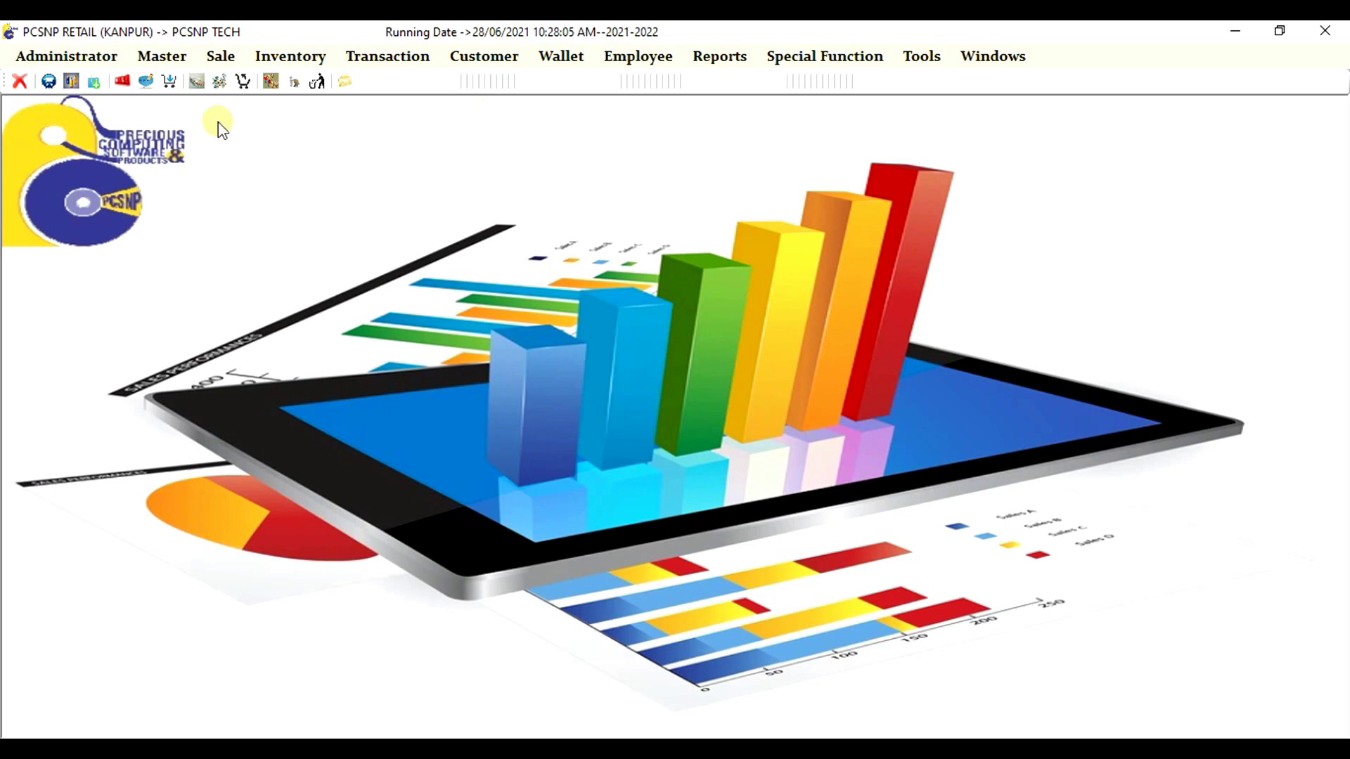
Open the Item Master and look up the item MAGGI-420GM by its description.
{"action": "left_click", "coordinate": [182, 70]}
{"action": "mouse_move", "coordinate": [217, 101]}
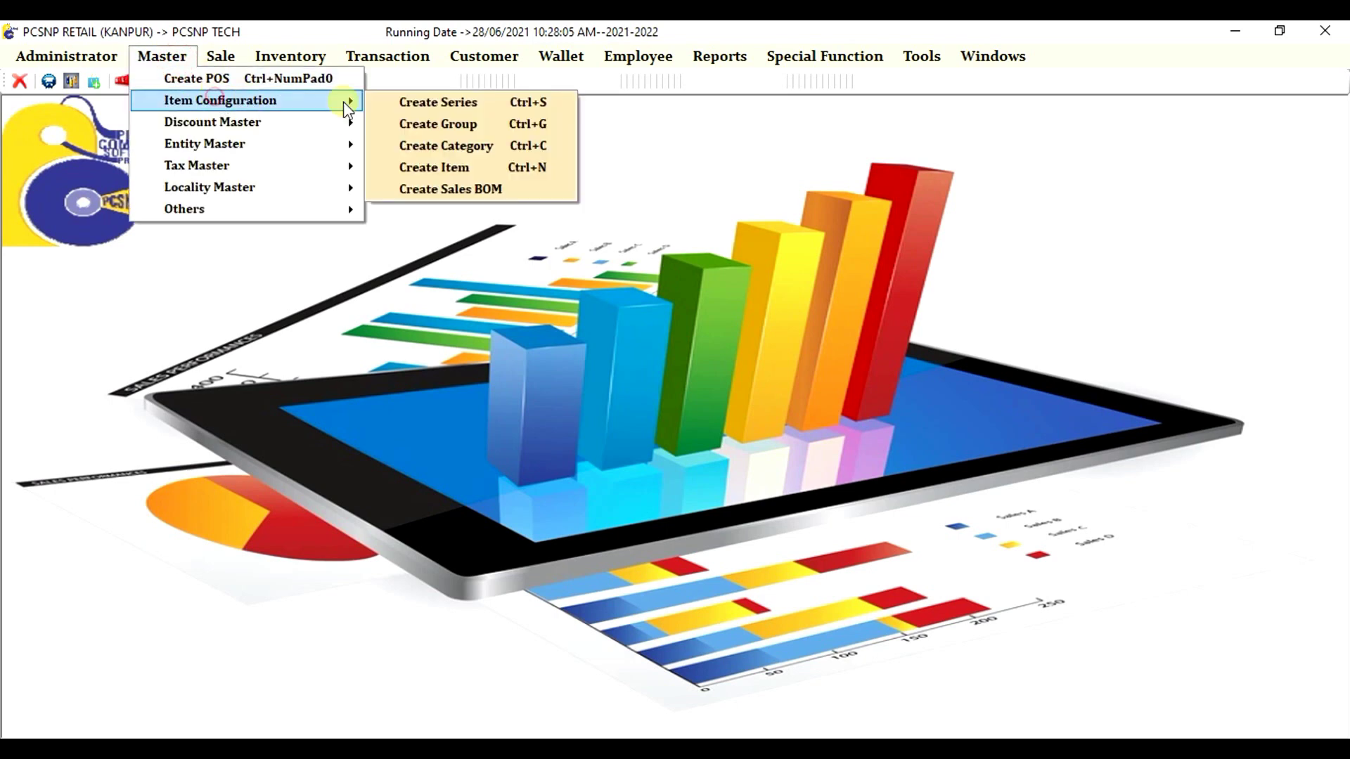
{"action": "left_click", "coordinate": [469, 167]}
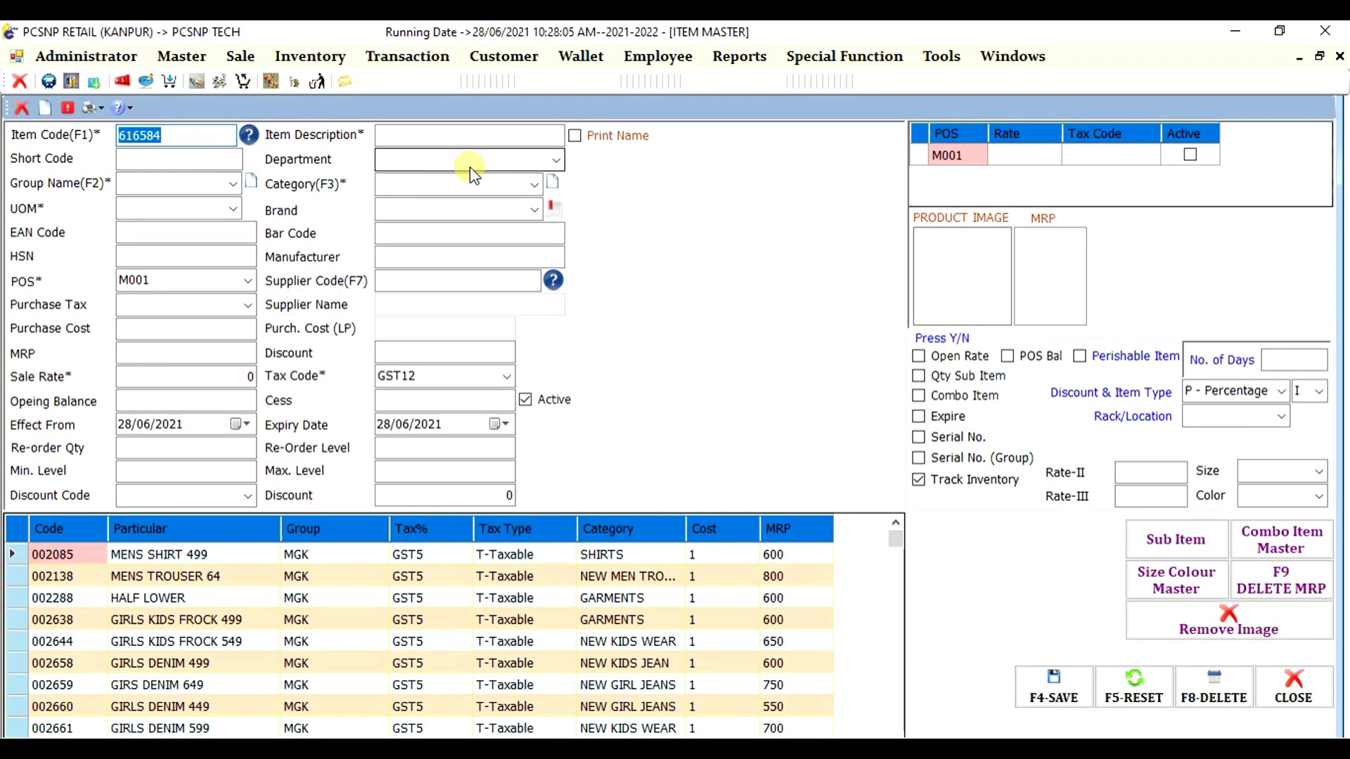
{"action": "key", "text": "Return"}
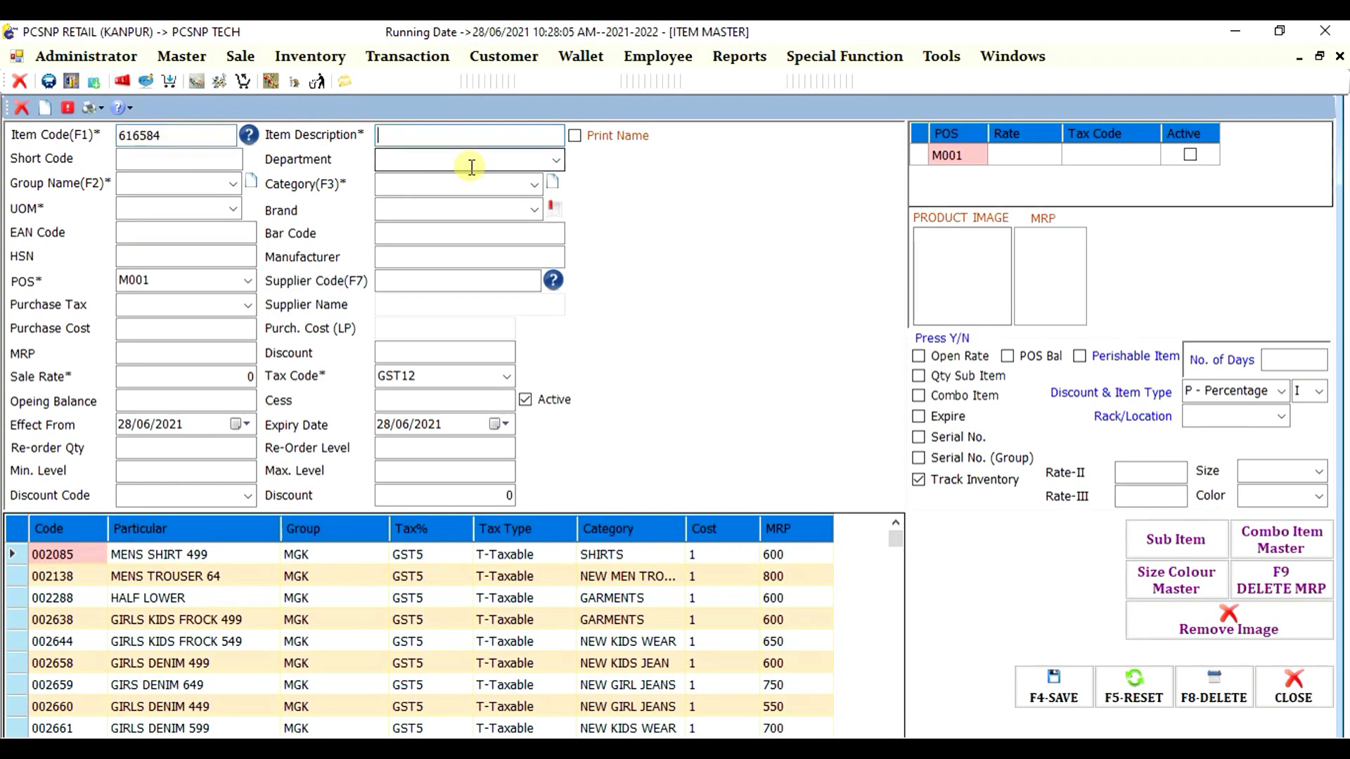
{"action": "type", "text": "MAGGI"}
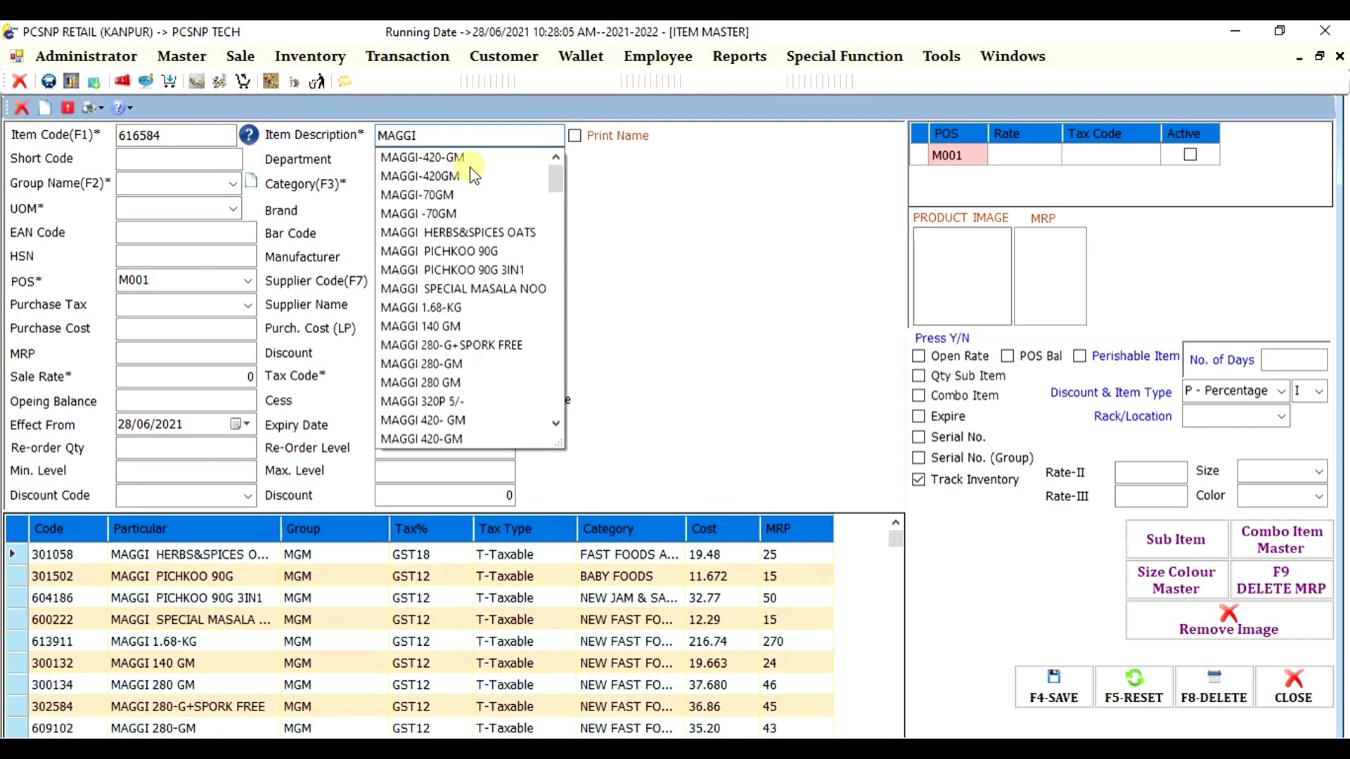
{"action": "key", "text": "Down"}
{"action": "key", "text": "Down"}
{"action": "key", "text": "Return"}
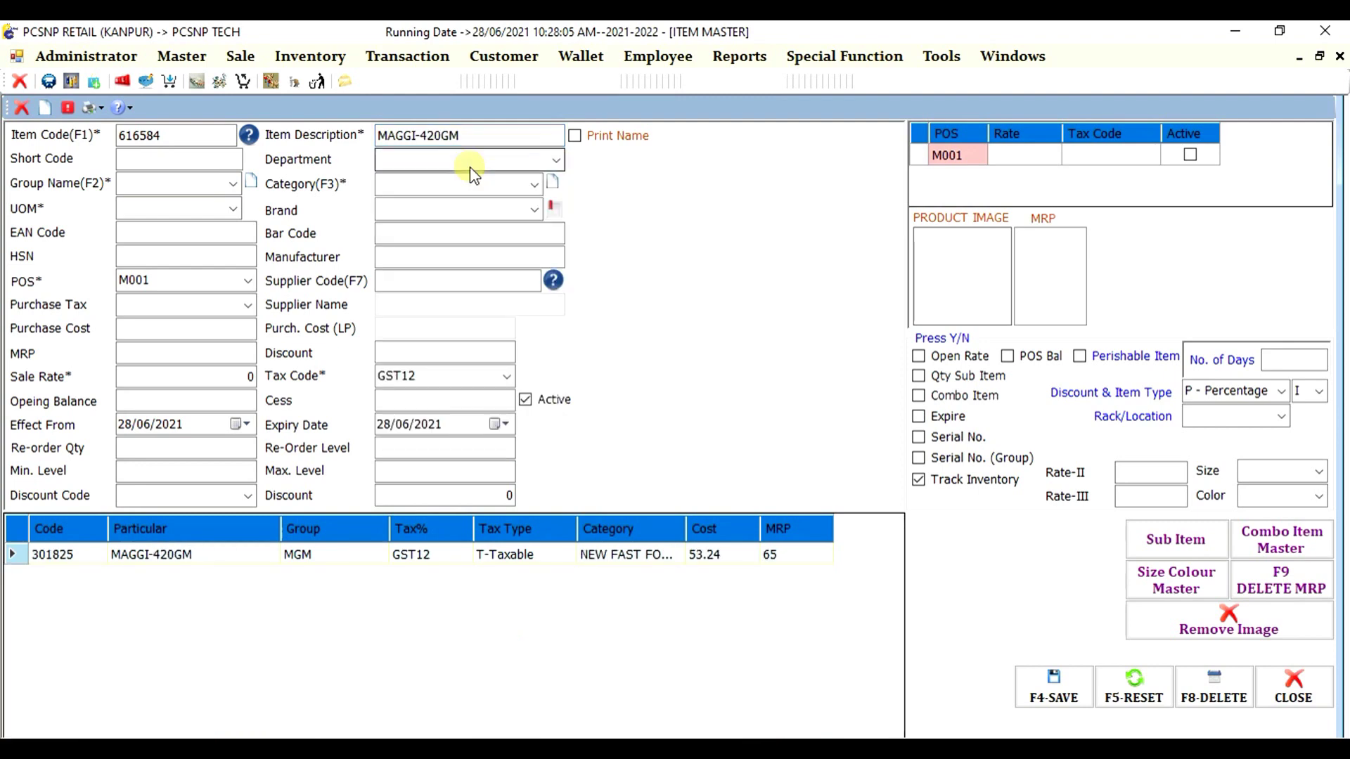
Load the MAGGI-420GM record by entering item code 301825.
{"action": "key", "text": "ctrl+a"}
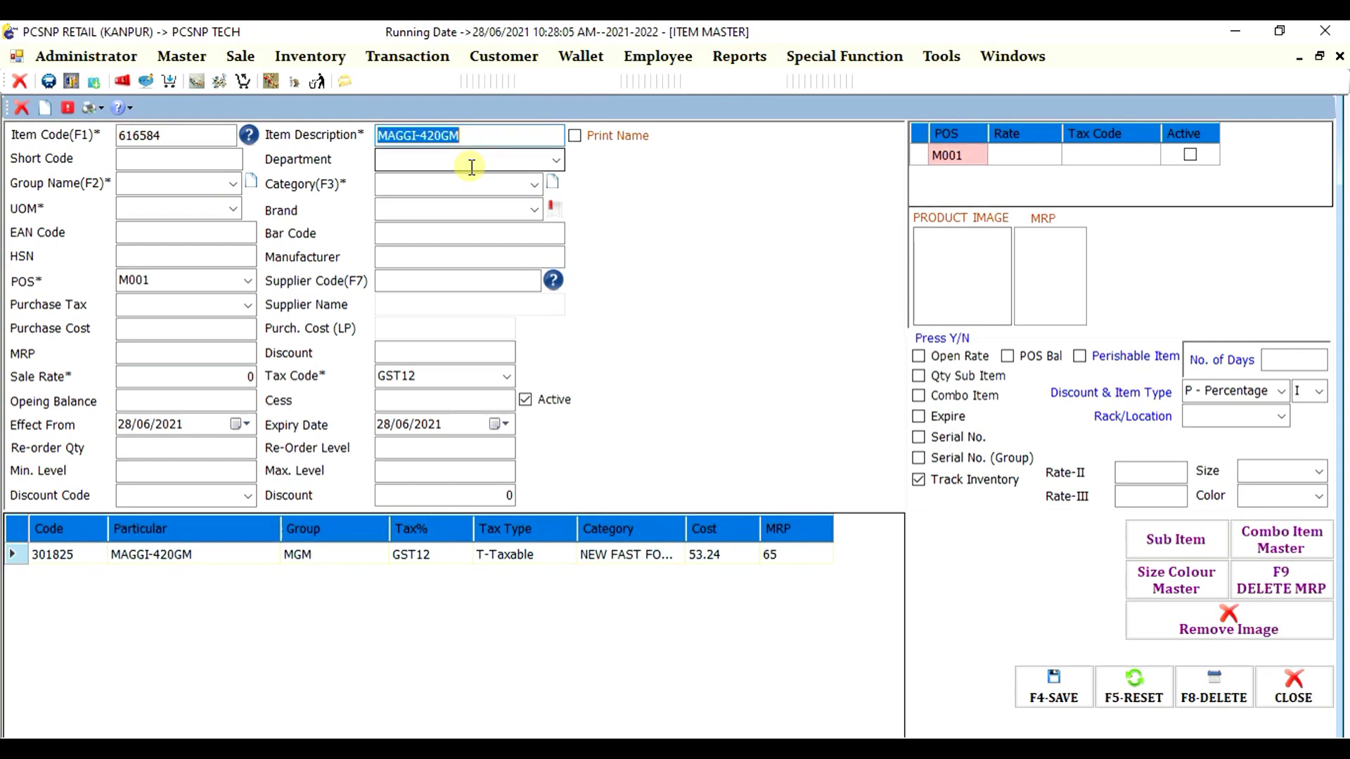
{"action": "key", "text": "shift+Tab"}
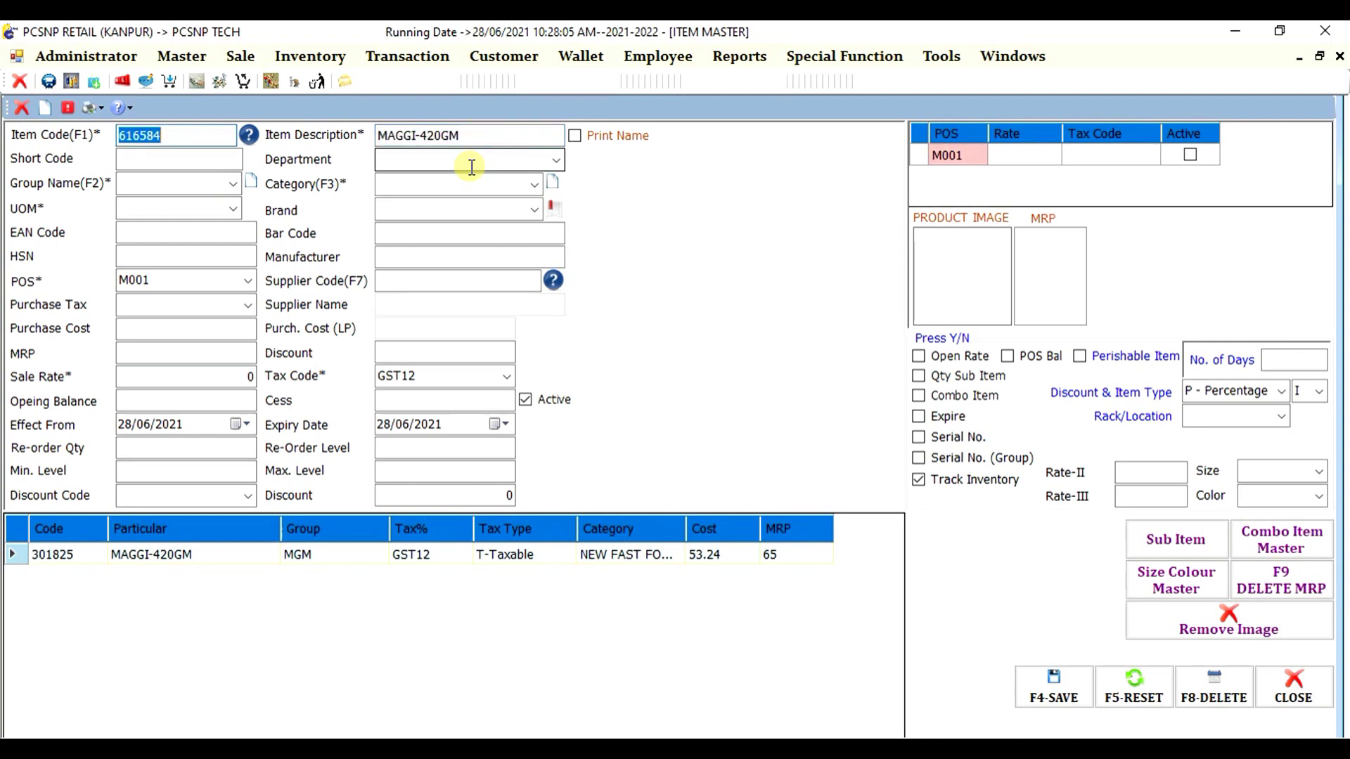
{"action": "type", "text": "3"}
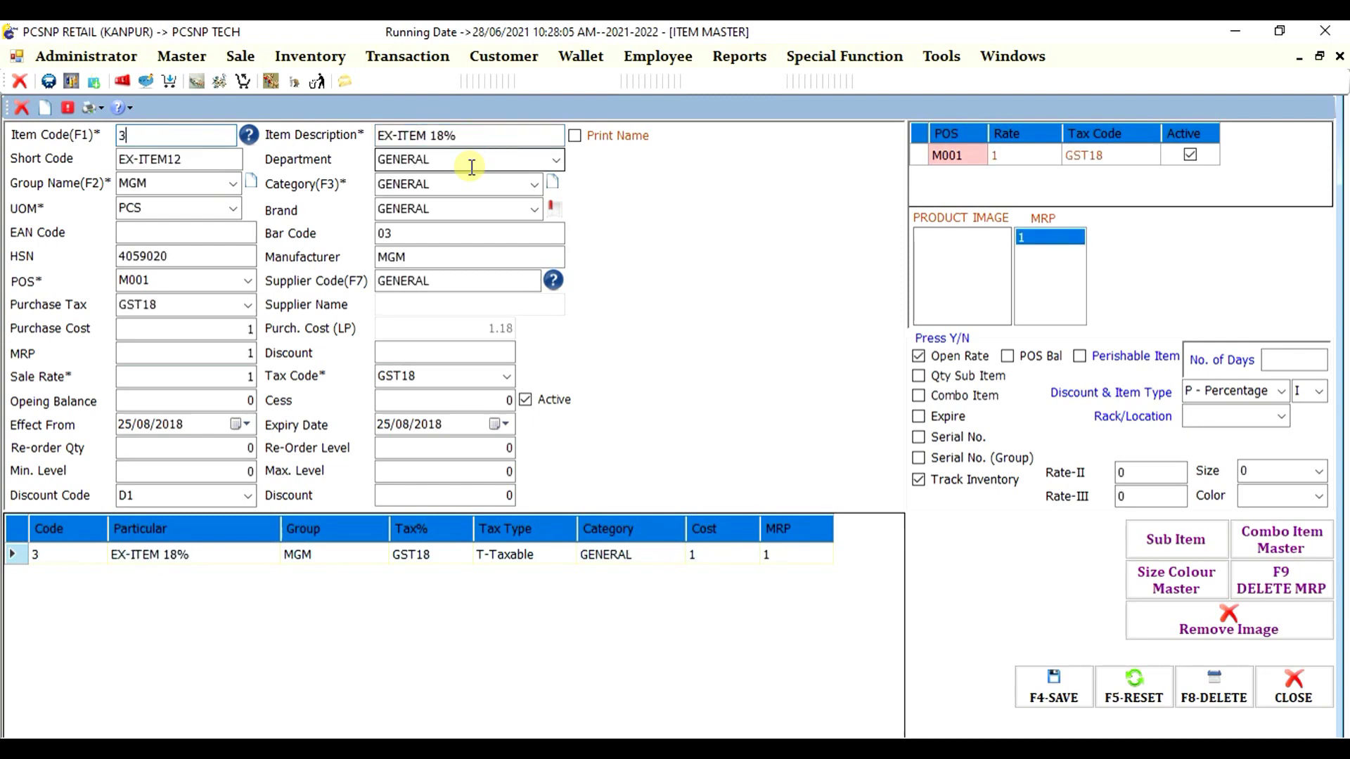
{"action": "type", "text": "01825"}
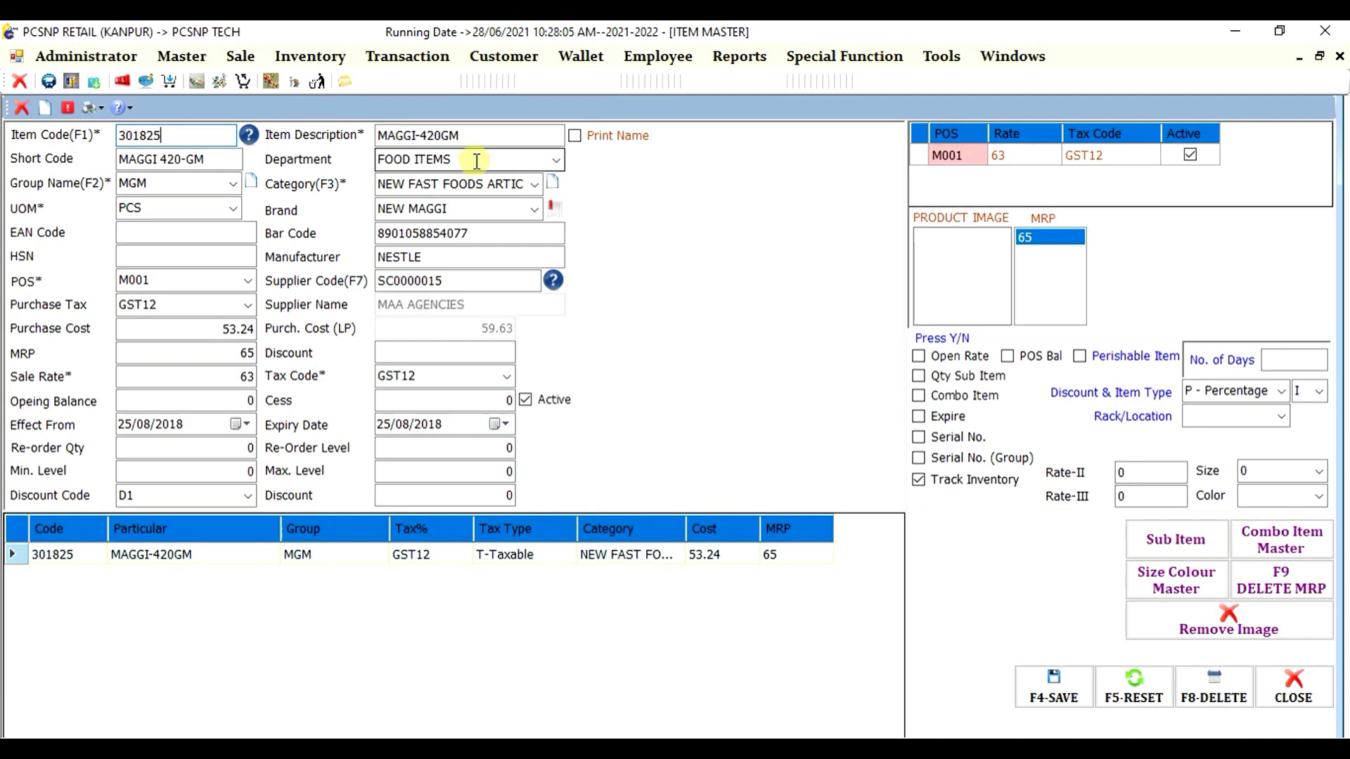
Open the order-type rates from the item's sale rate and add a Home Delivery rate of 65.
{"action": "left_click", "coordinate": [239, 380]}
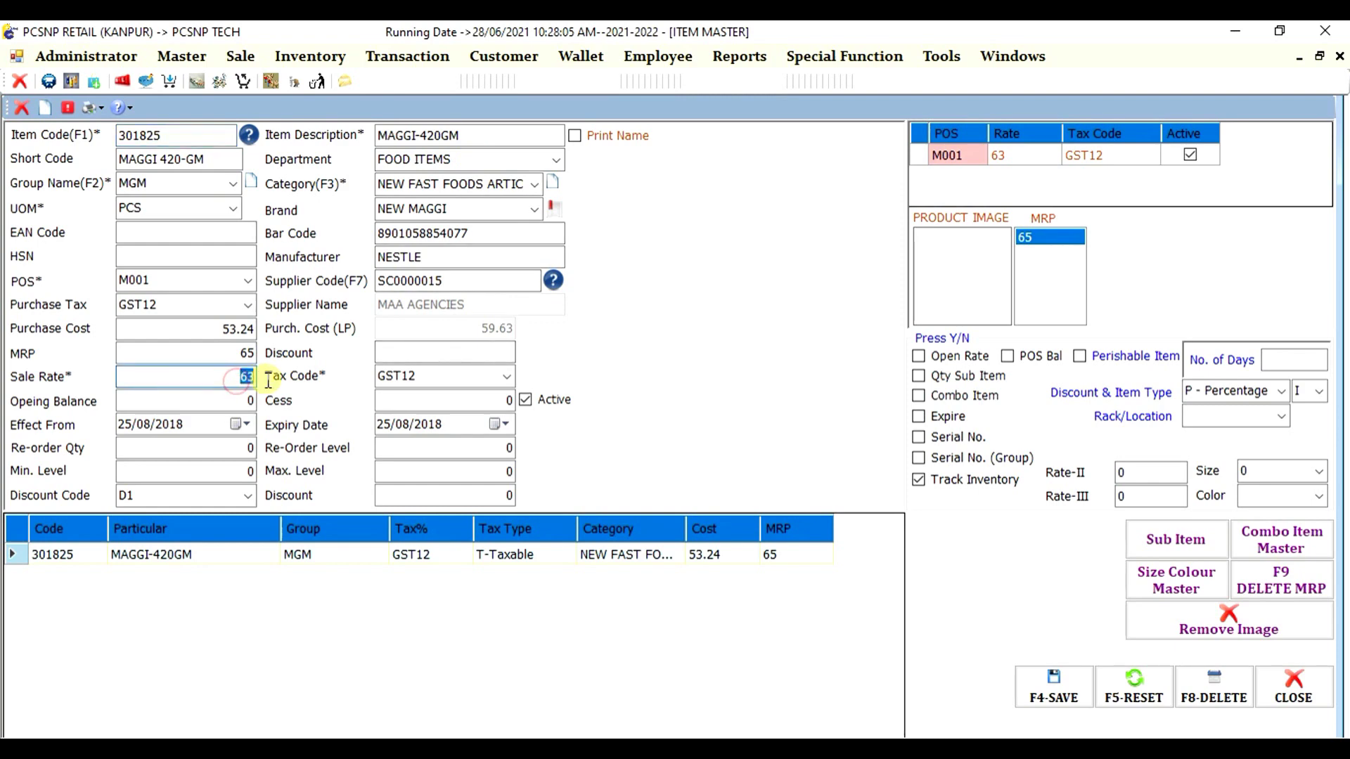
{"action": "left_click_drag", "start_coordinate": [239, 380], "coordinate": [254, 379]}
{"action": "key", "text": "Return"}
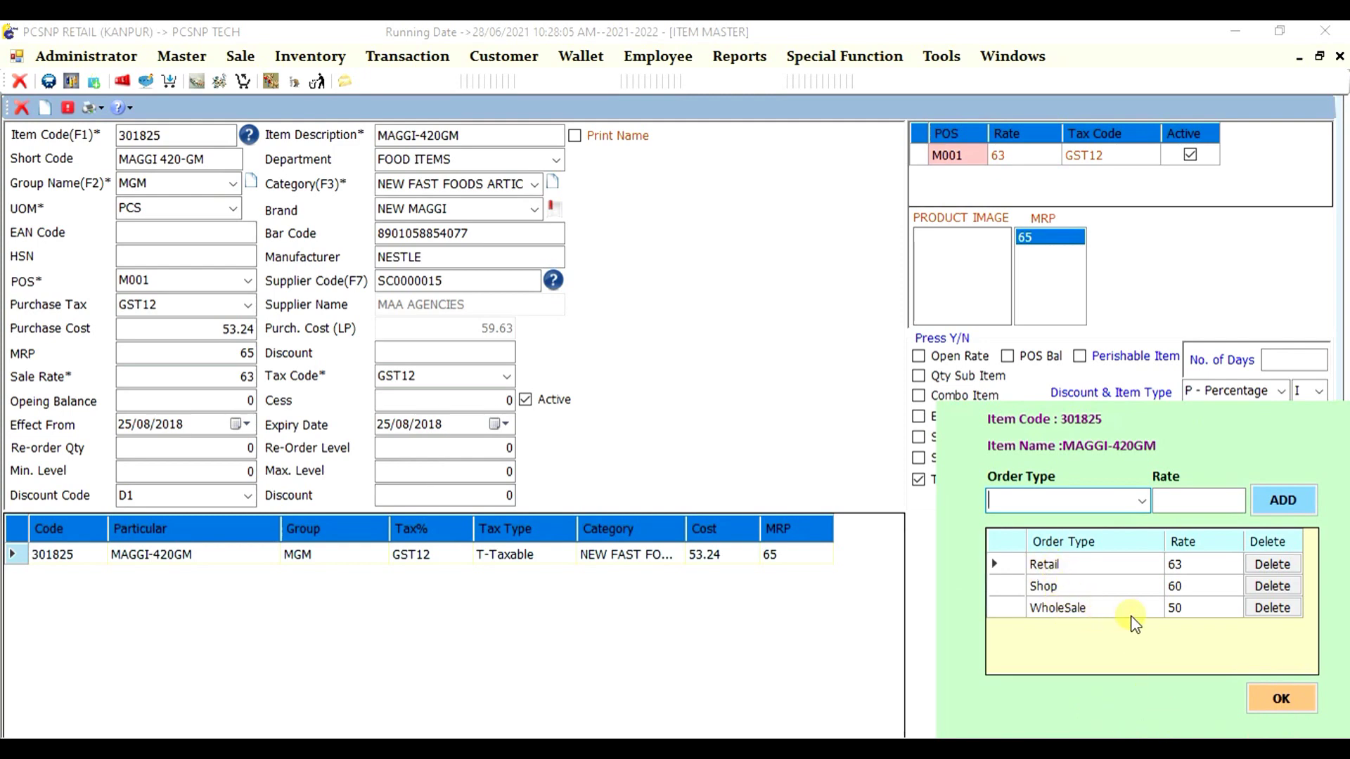
{"action": "left_click", "coordinate": [1141, 501]}
{"action": "left_click", "coordinate": [1066, 577]}
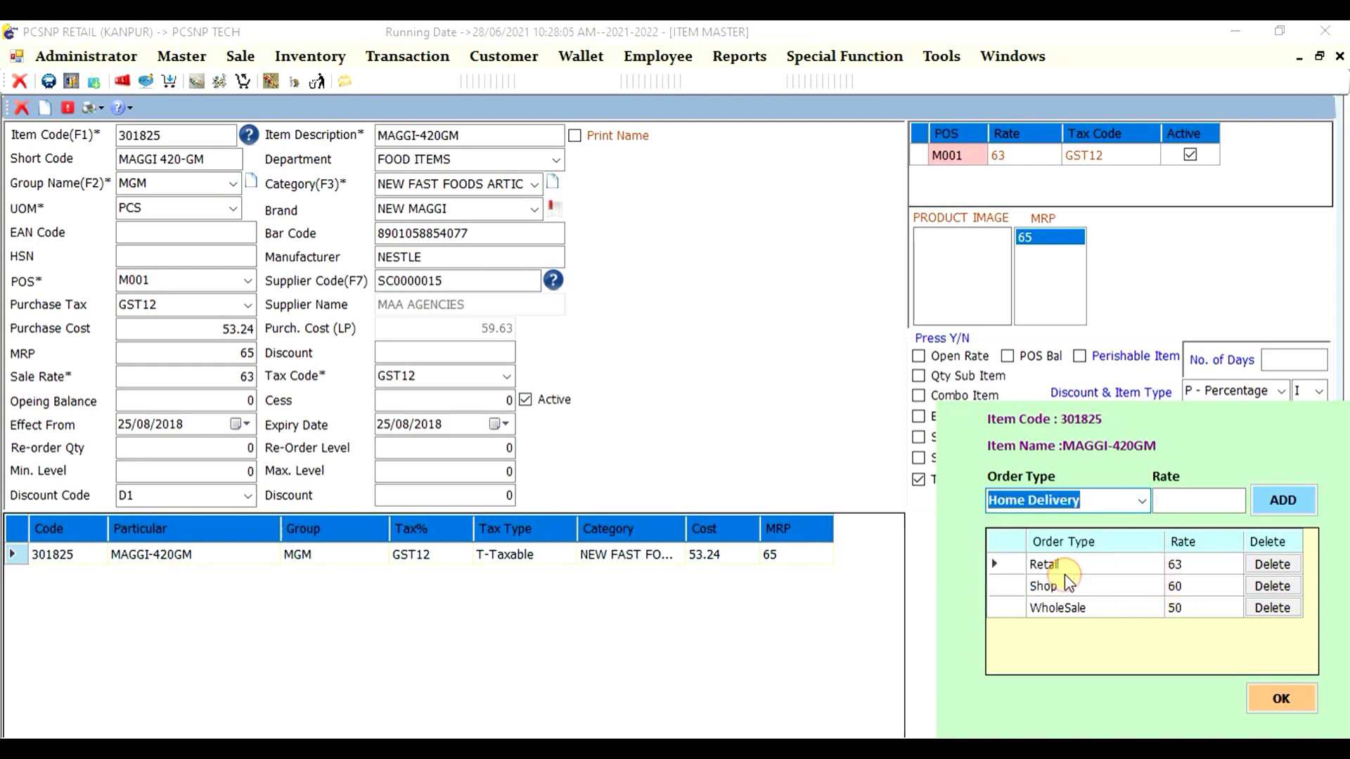
{"action": "key", "text": "Tab"}
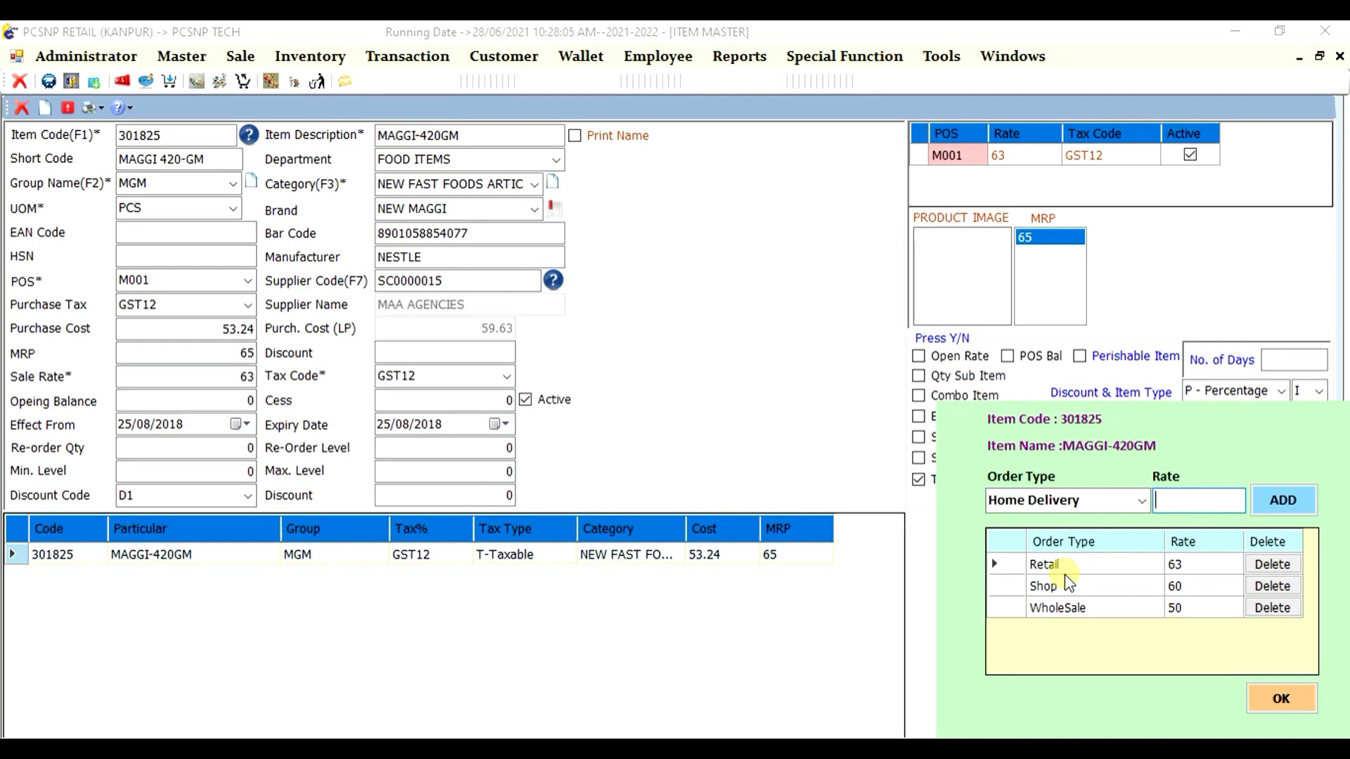
{"action": "type", "text": "65"}
{"action": "key", "text": "Return"}
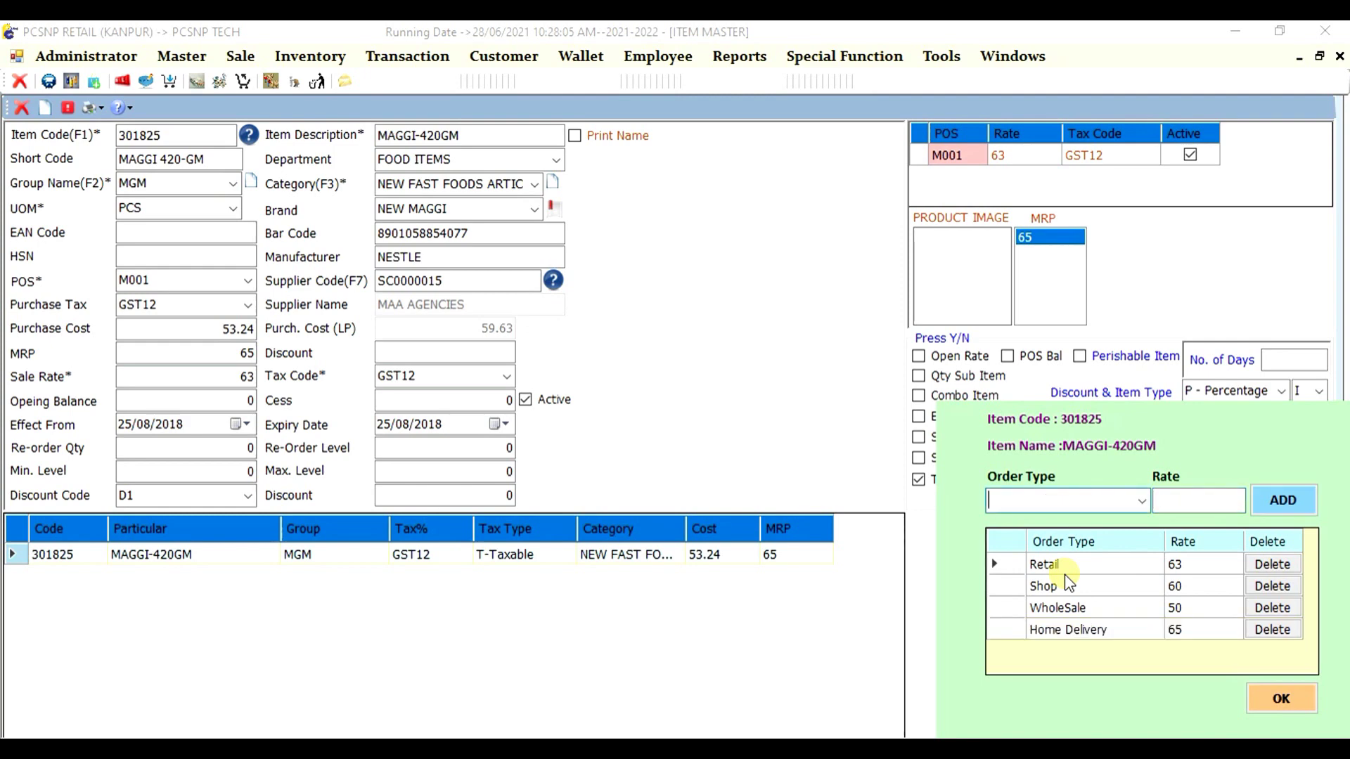
Confirm the order-type rates to save the MAGGI-420GM item and close the Item Master.
{"action": "key", "text": "Return"}
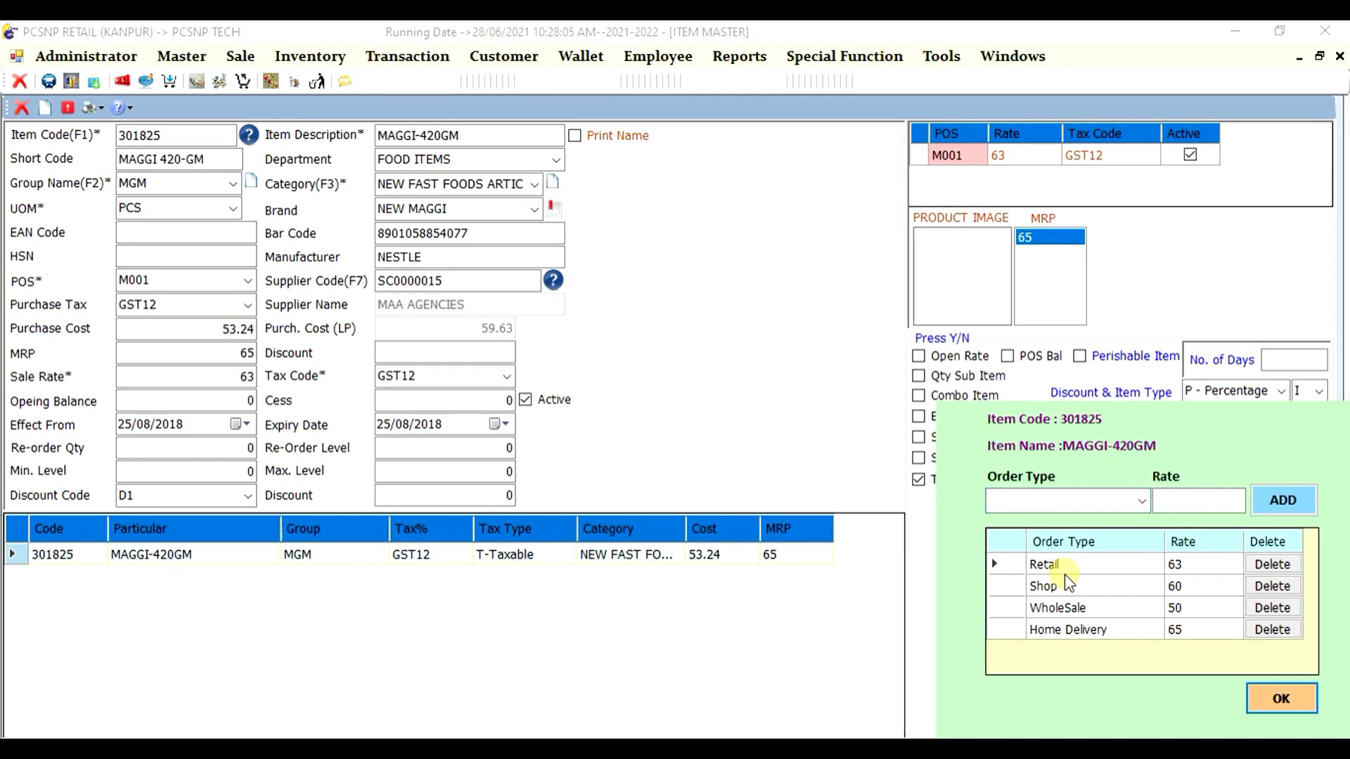
{"action": "key", "text": "Return"}
{"action": "key", "text": "Return"}
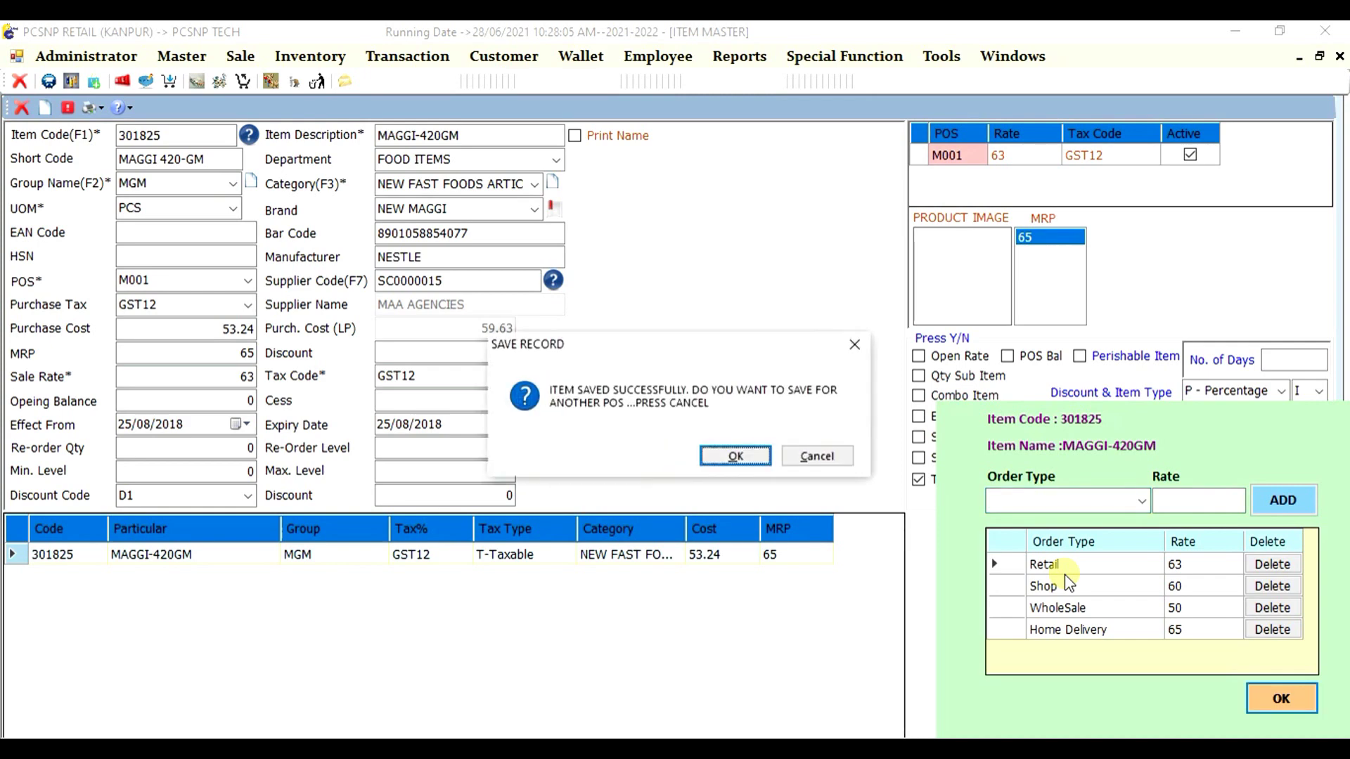
{"action": "key", "text": "Return"}
{"action": "key", "text": "Escape"}
{"action": "key", "text": "Return"}
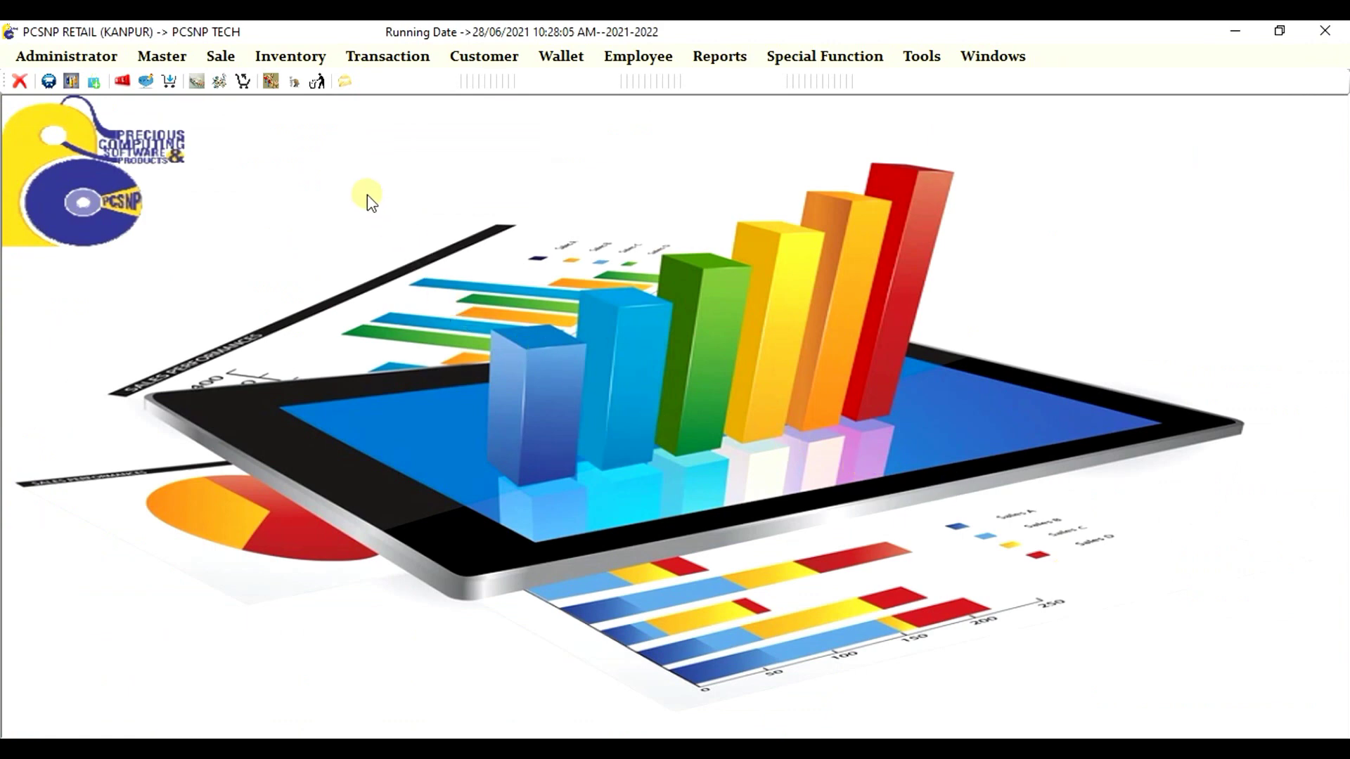
Open a POS sale bill with bill type Home Delivery and begin the item search with MA.
{"action": "left_click", "coordinate": [230, 60]}
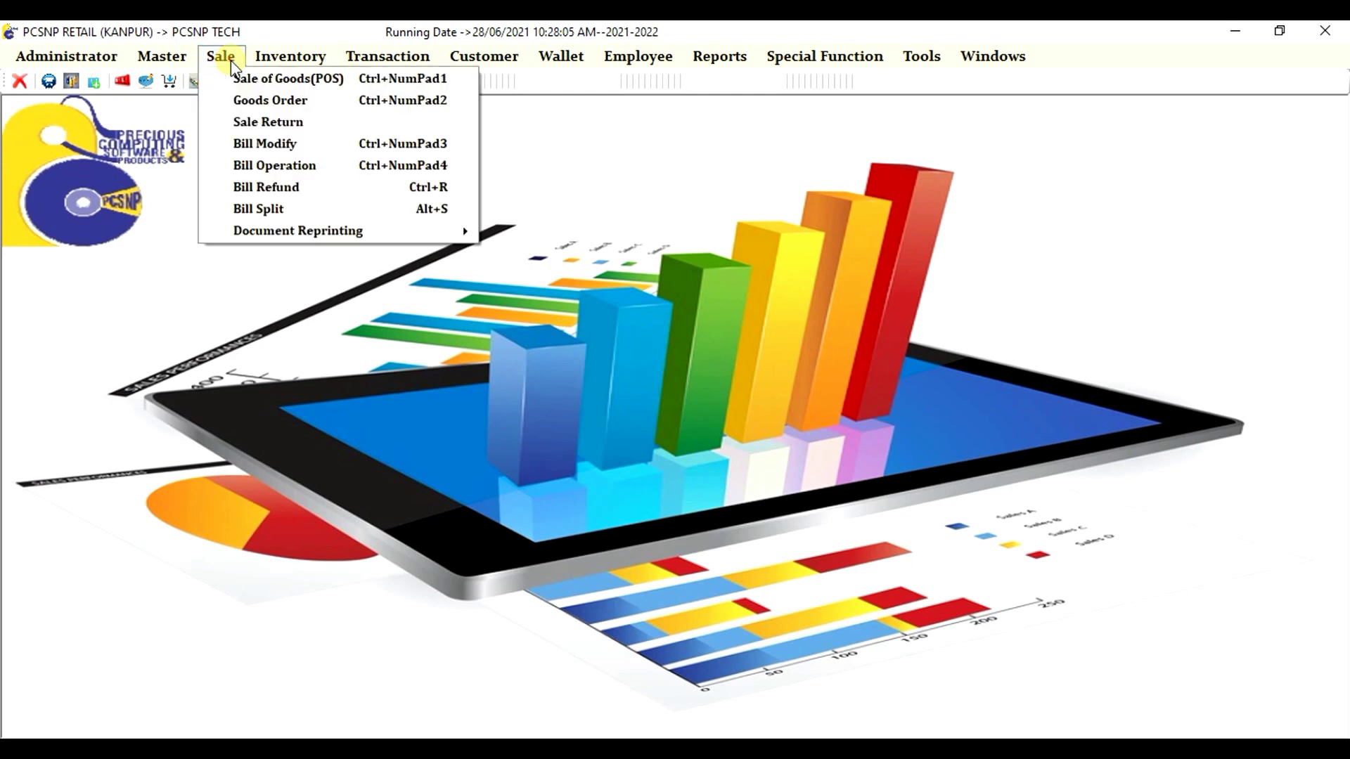
{"action": "left_click", "coordinate": [284, 79]}
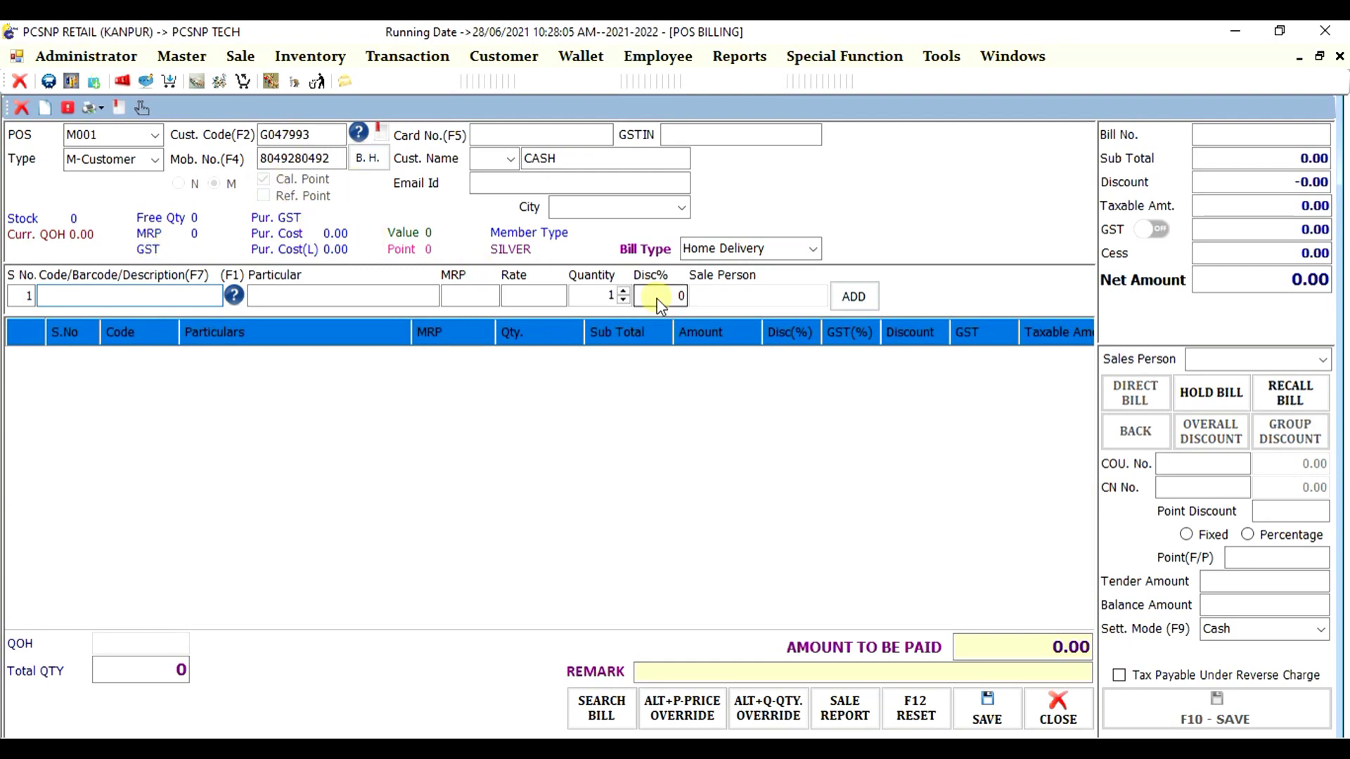
{"action": "left_click", "coordinate": [813, 248]}
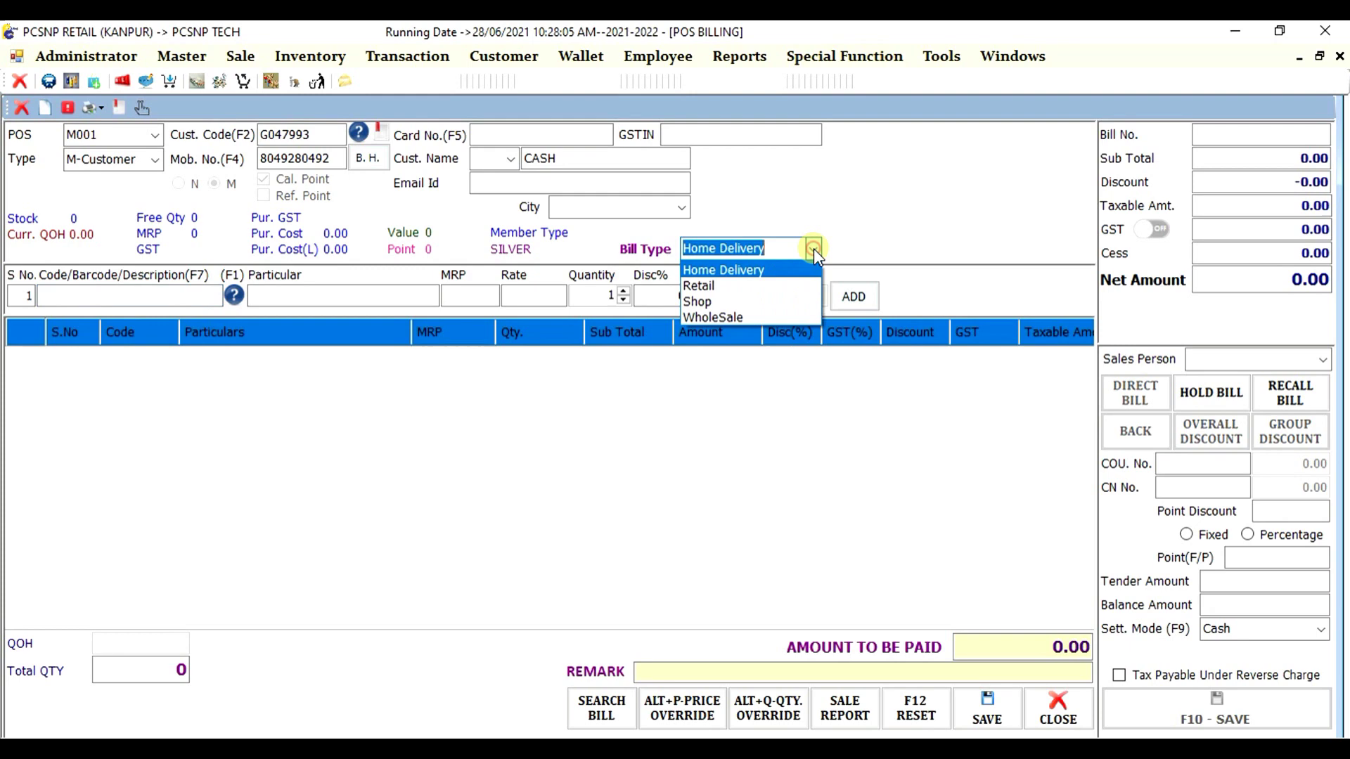
{"action": "left_click", "coordinate": [733, 271]}
{"action": "left_click", "coordinate": [176, 296]}
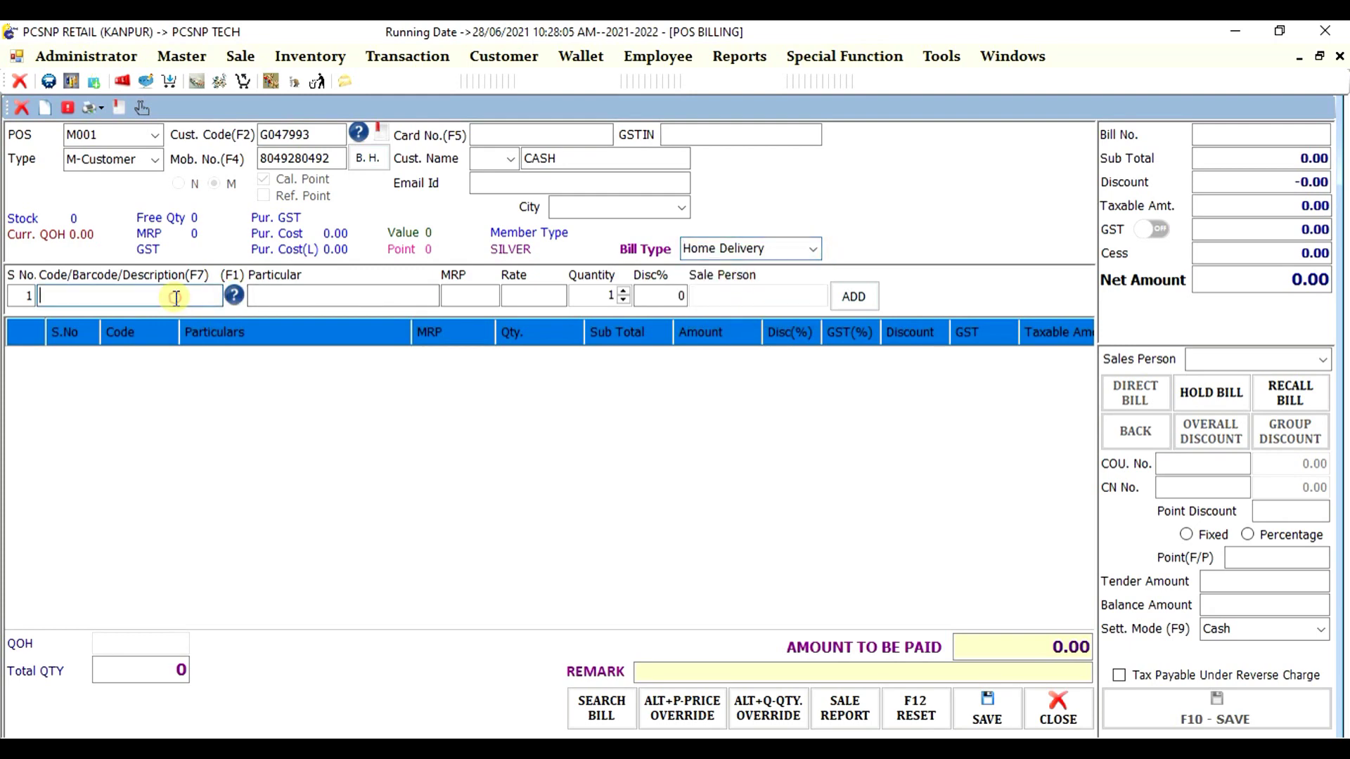
{"action": "type", "text": "MA"}
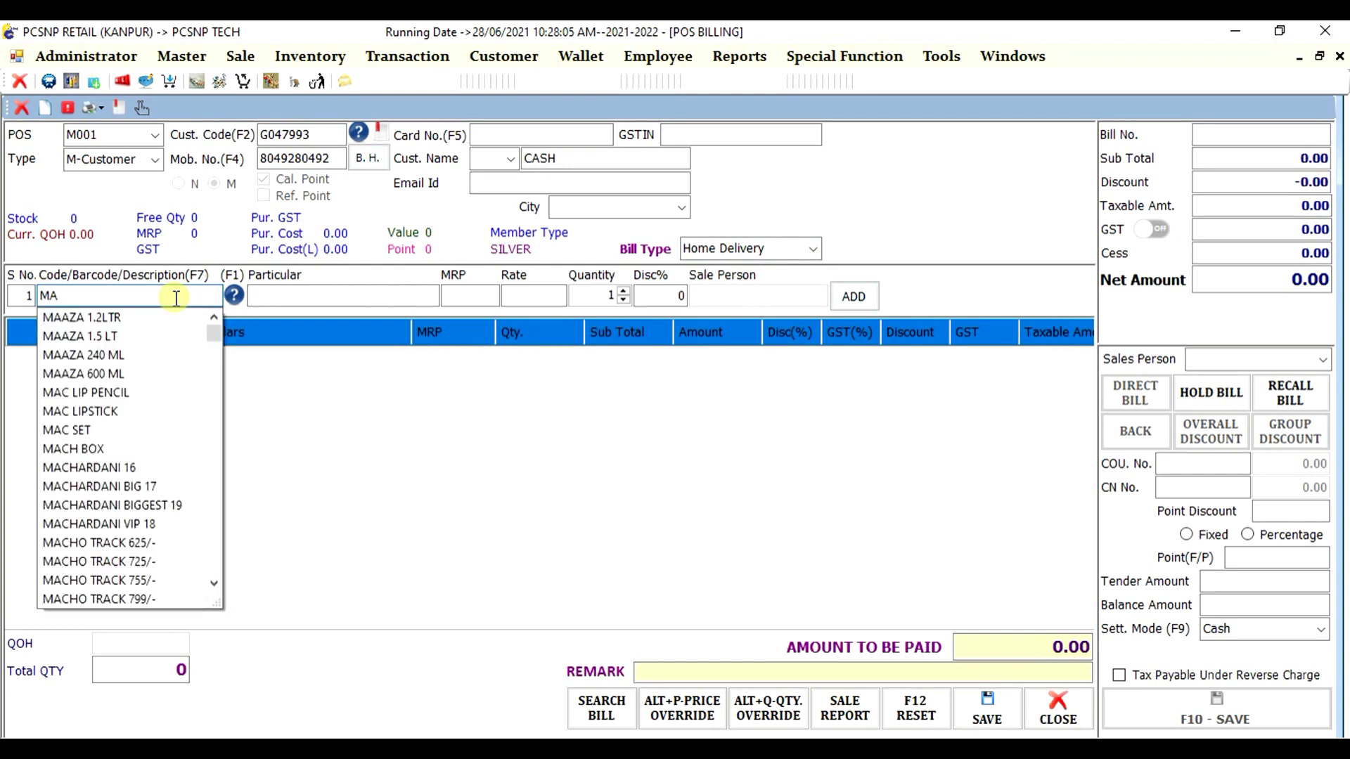
{"action": "key", "text": "Down"}
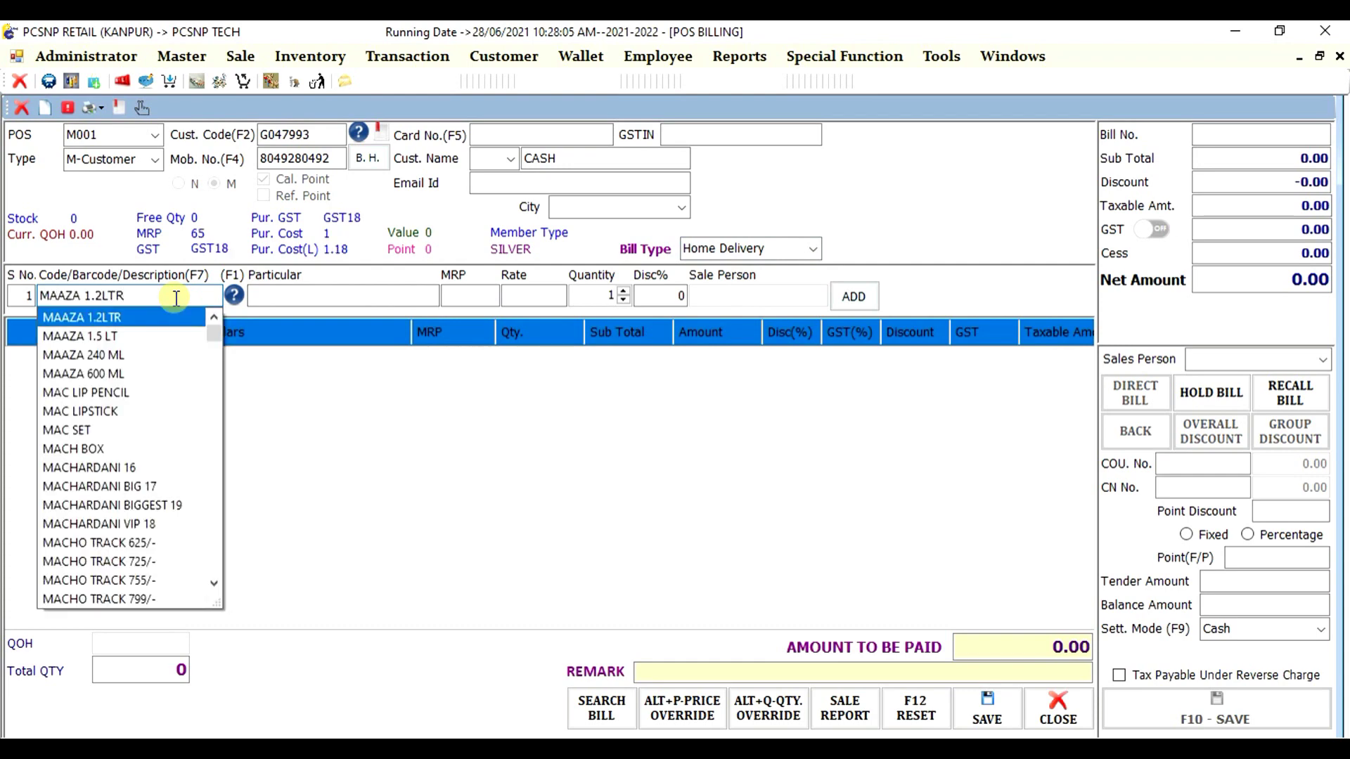
{"action": "key", "text": "BackSpace"}
{"action": "key", "text": "BackSpace"}
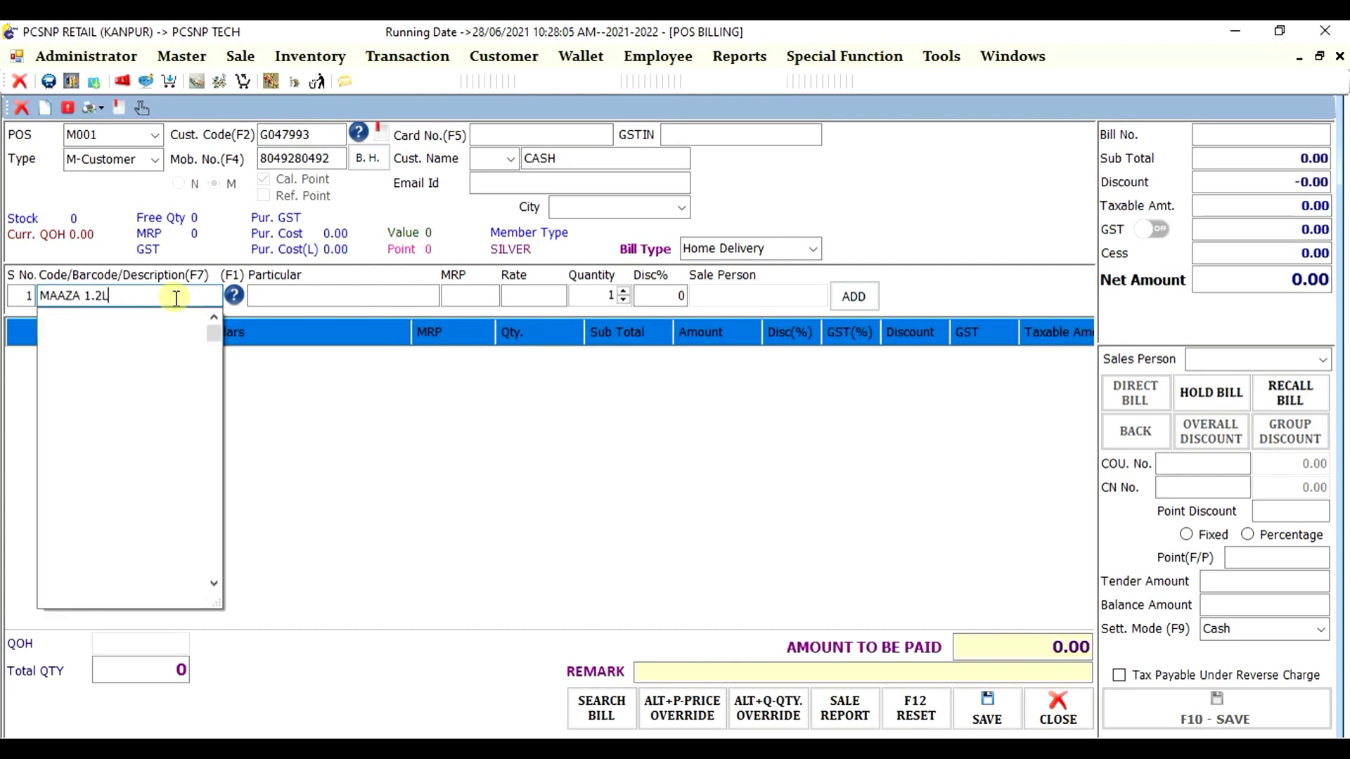
{"action": "key", "text": "BackSpace"}
{"action": "key", "text": "BackSpace"}
{"action": "key", "text": "BackSpace"}
{"action": "key", "text": "BackSpace"}
{"action": "key", "text": "BackSpace"}
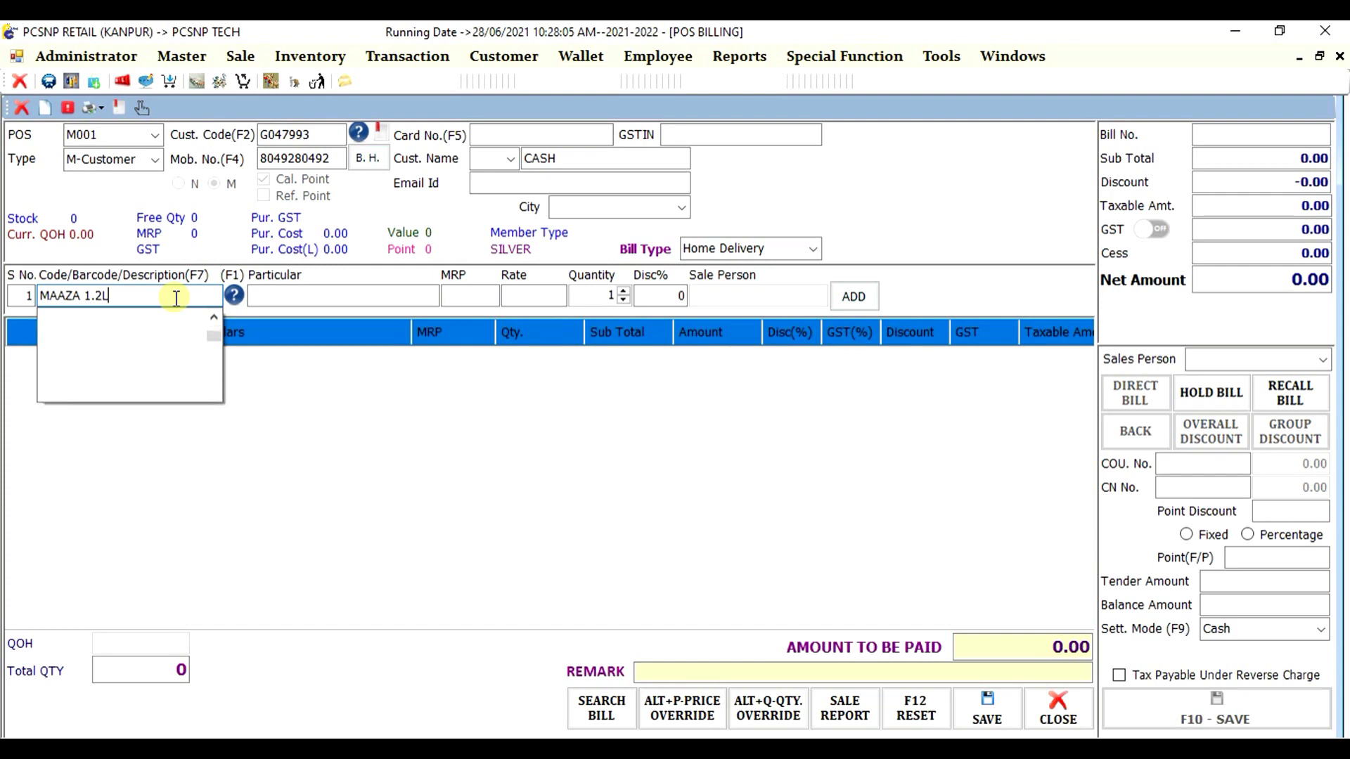
{"action": "key", "text": "BackSpace"}
{"action": "key", "text": "BackSpace"}
{"action": "key", "text": "BackSpace"}
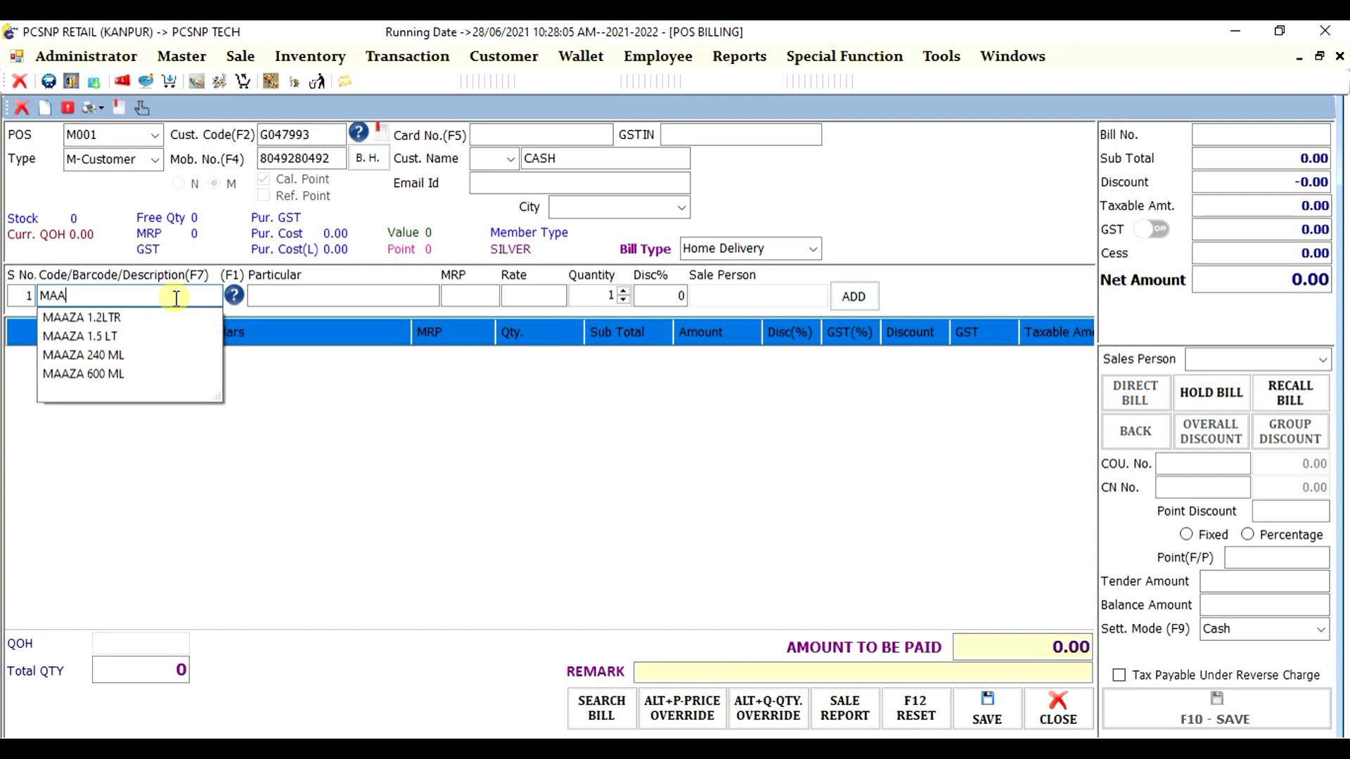
Complete the item search as MAGGI and add MAGGI-420GM to the bill.
{"action": "type", "text": "GGI"}
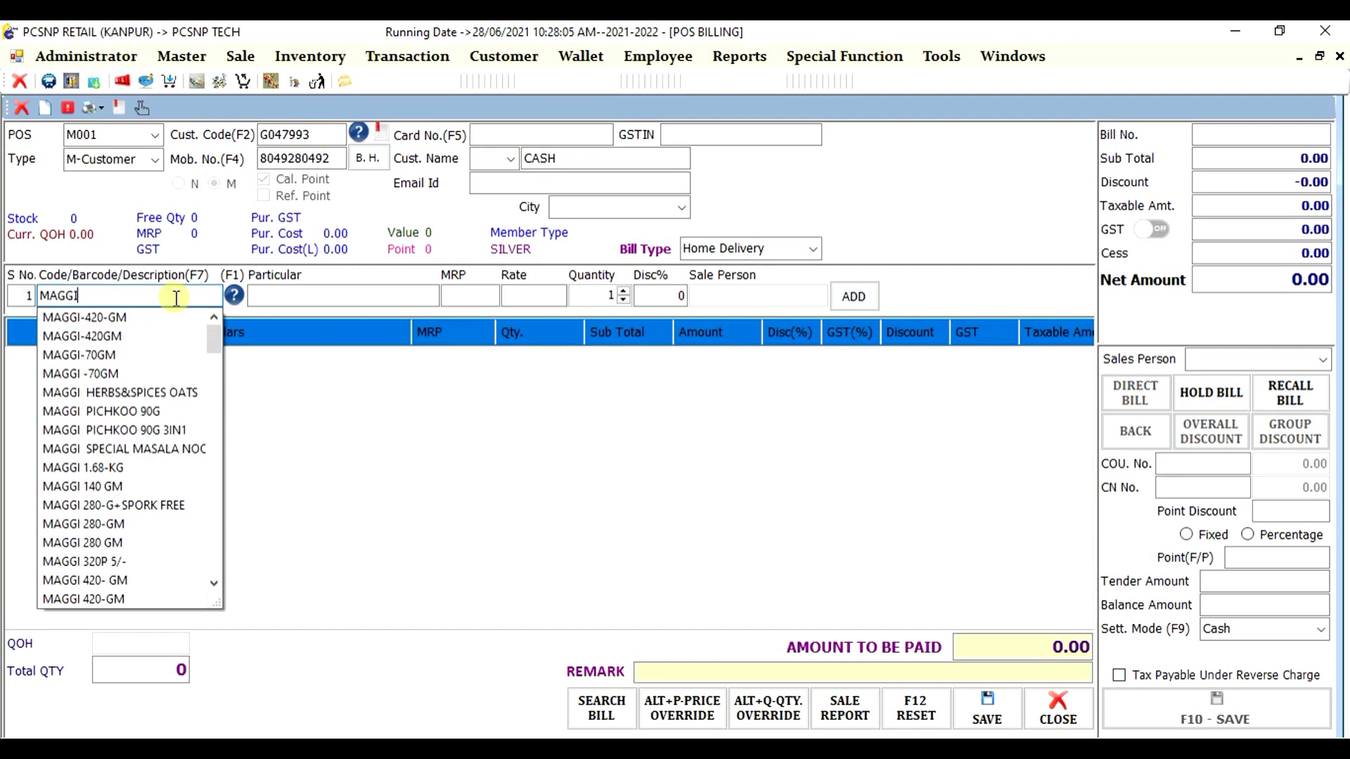
{"action": "key", "text": "Down"}
{"action": "key", "text": "Down"}
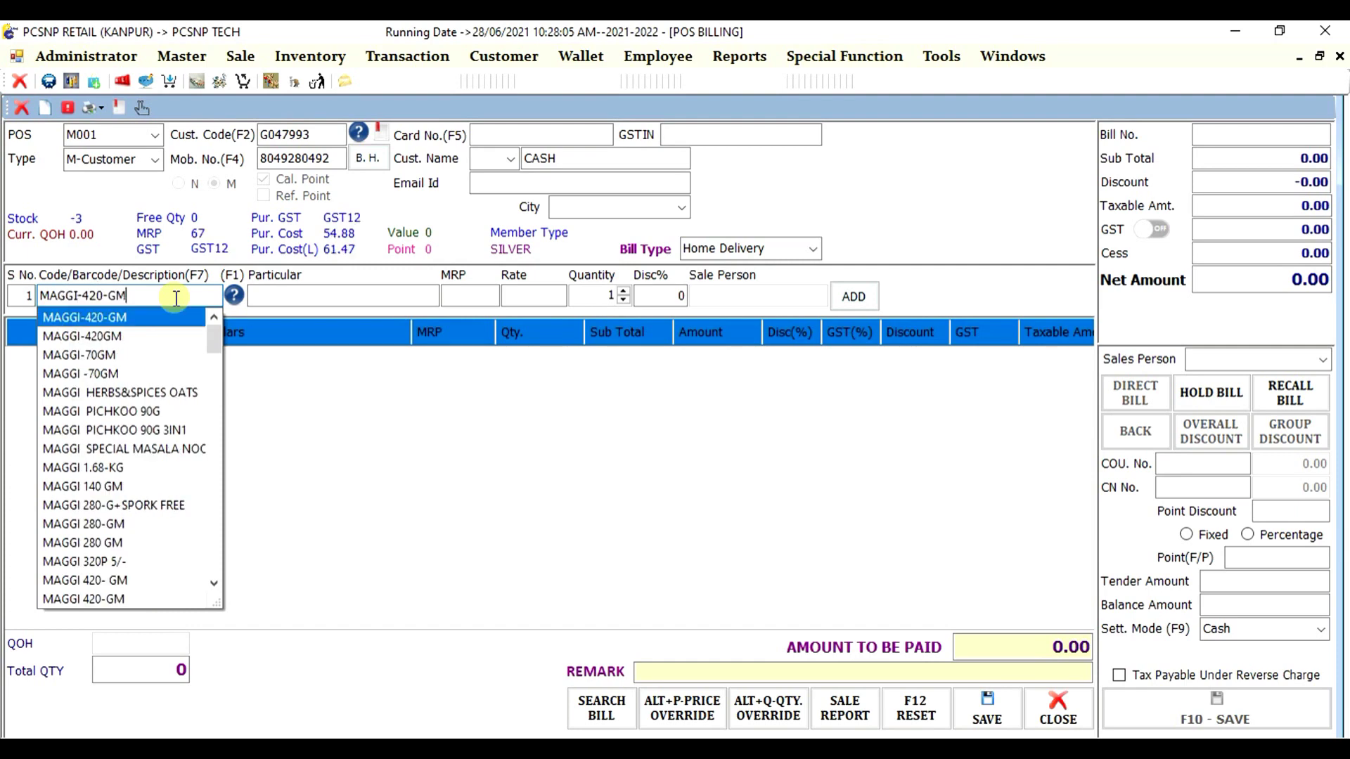
{"action": "key", "text": "Return"}
{"action": "key", "text": "Return"}
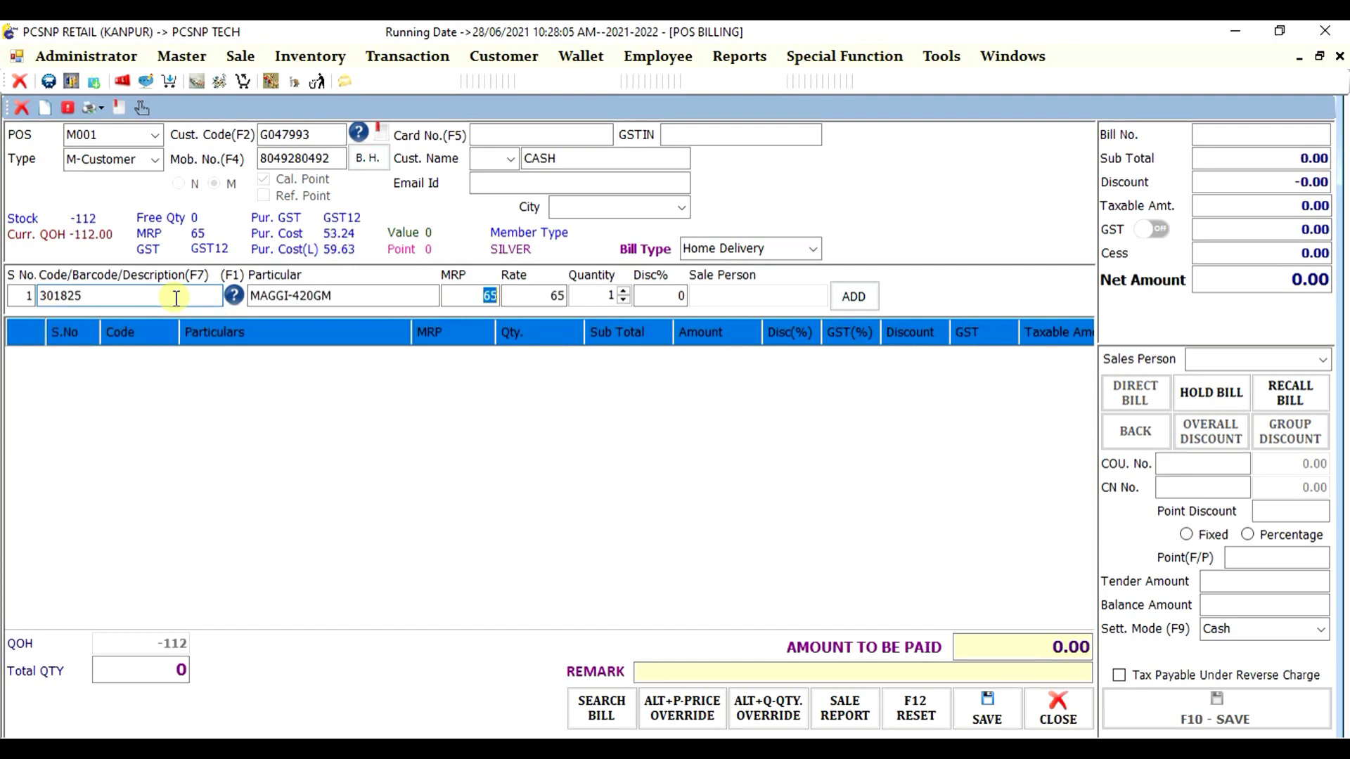
{"action": "key", "text": "Return"}
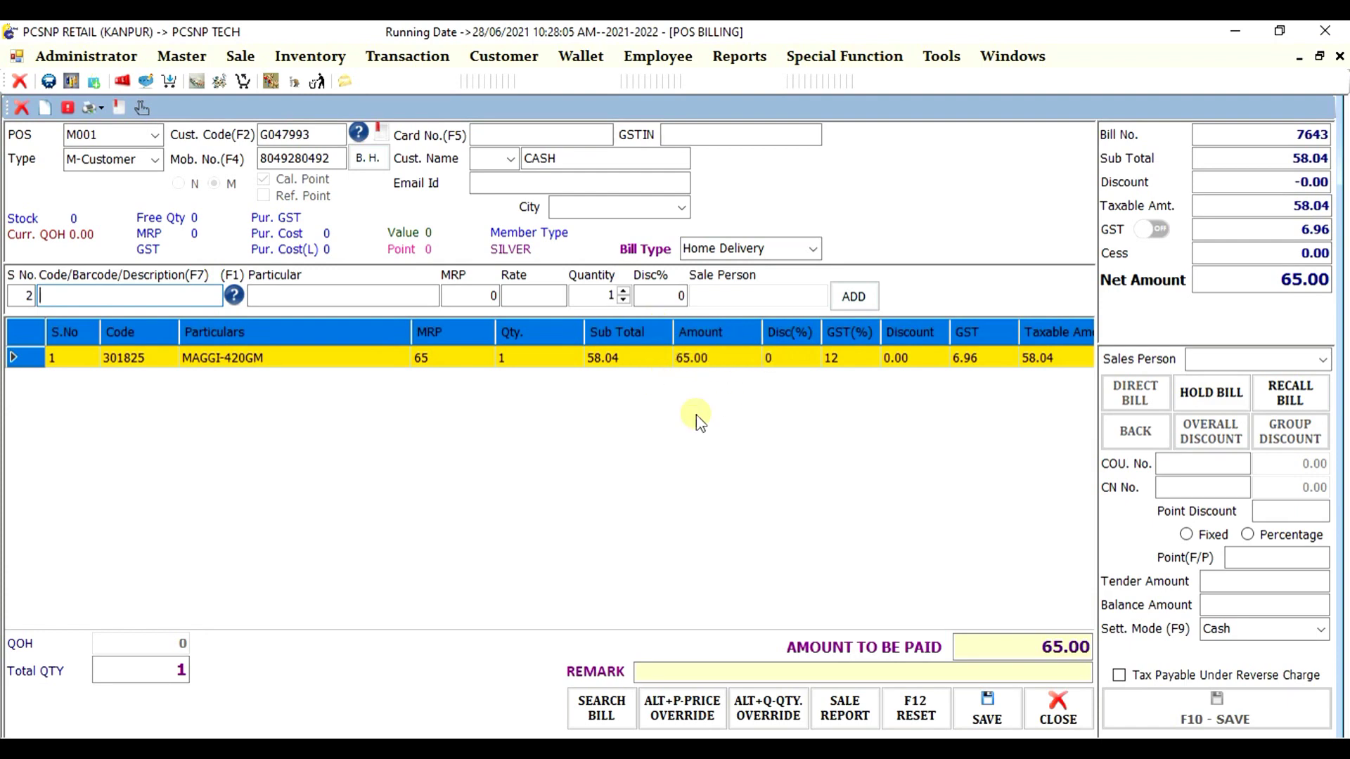
Switch the bill type to Retail and add one MAGGI-420GM to the bill at the Retail rate.
{"action": "left_click", "coordinate": [812, 250]}
{"action": "left_click", "coordinate": [740, 285]}
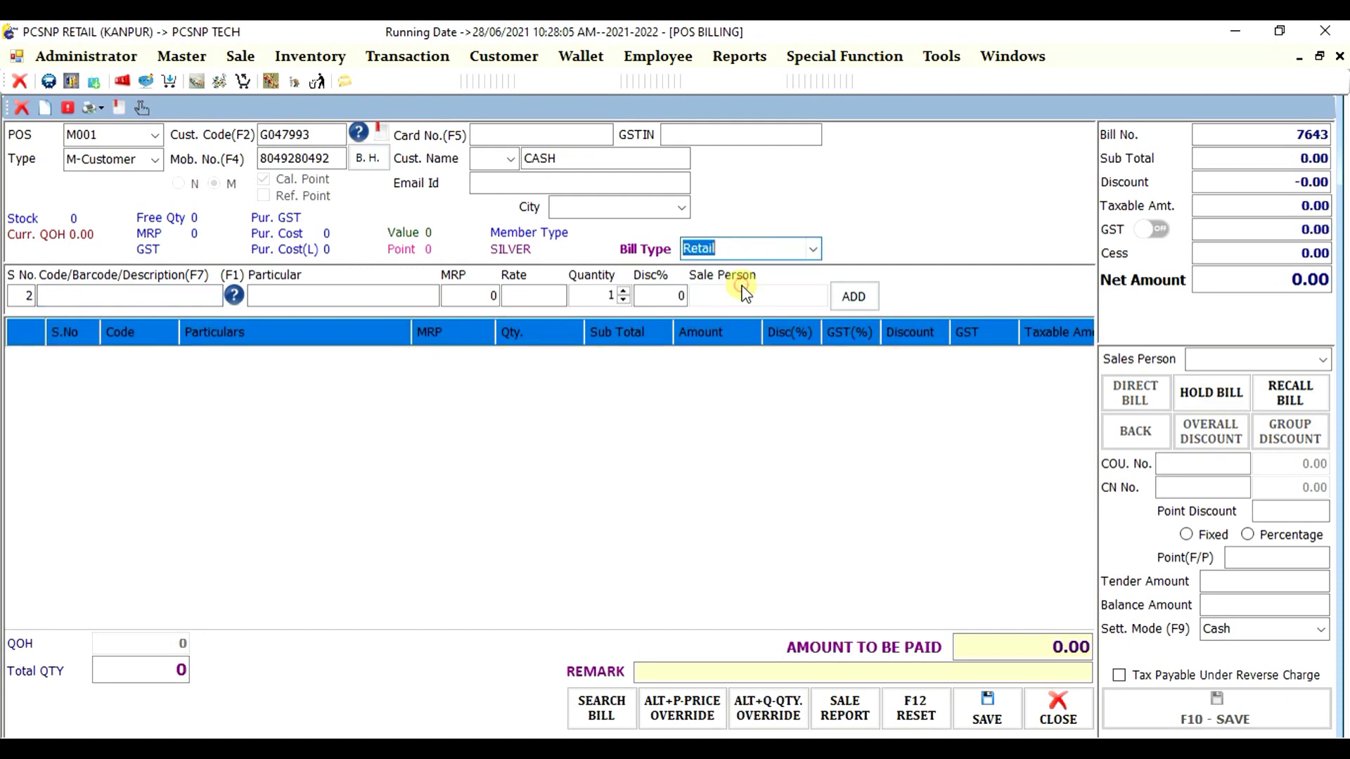
{"action": "left_click", "coordinate": [136, 297]}
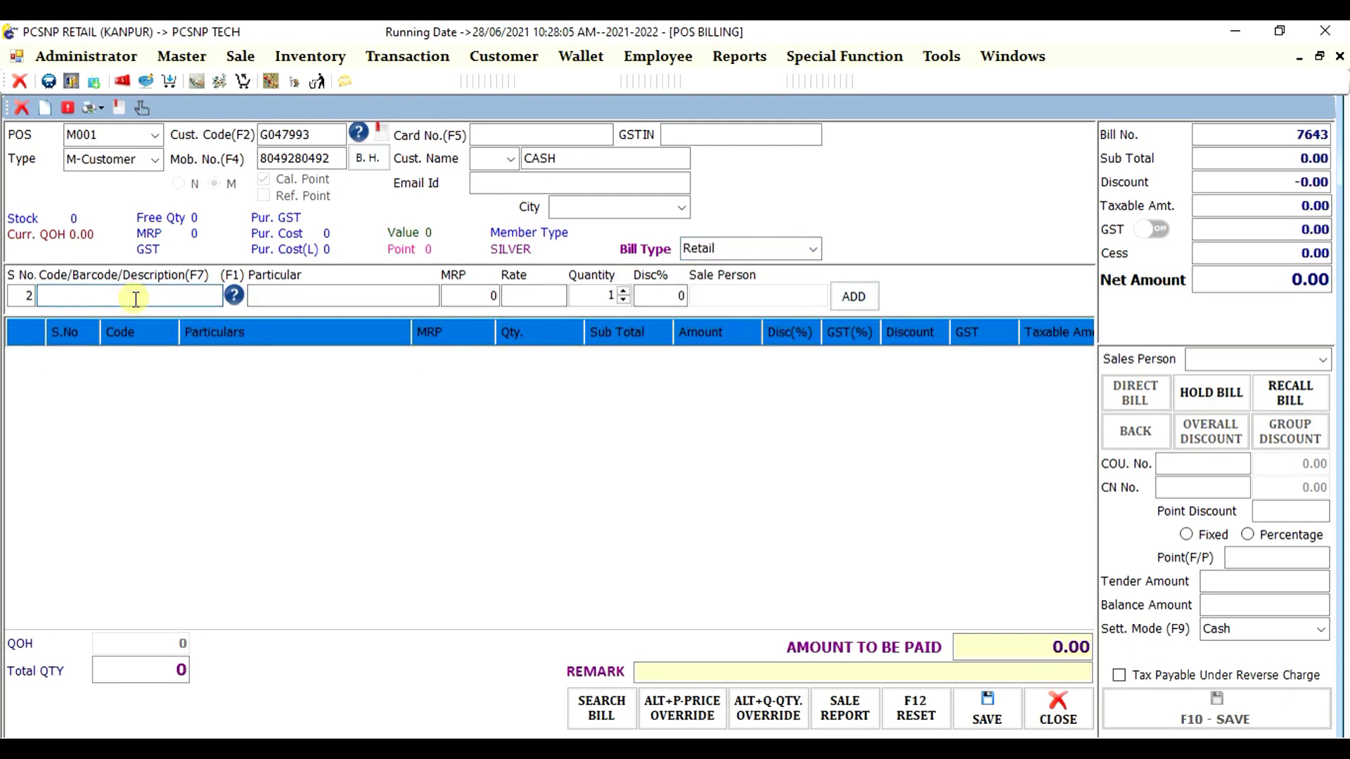
{"action": "type", "text": "MAGG"}
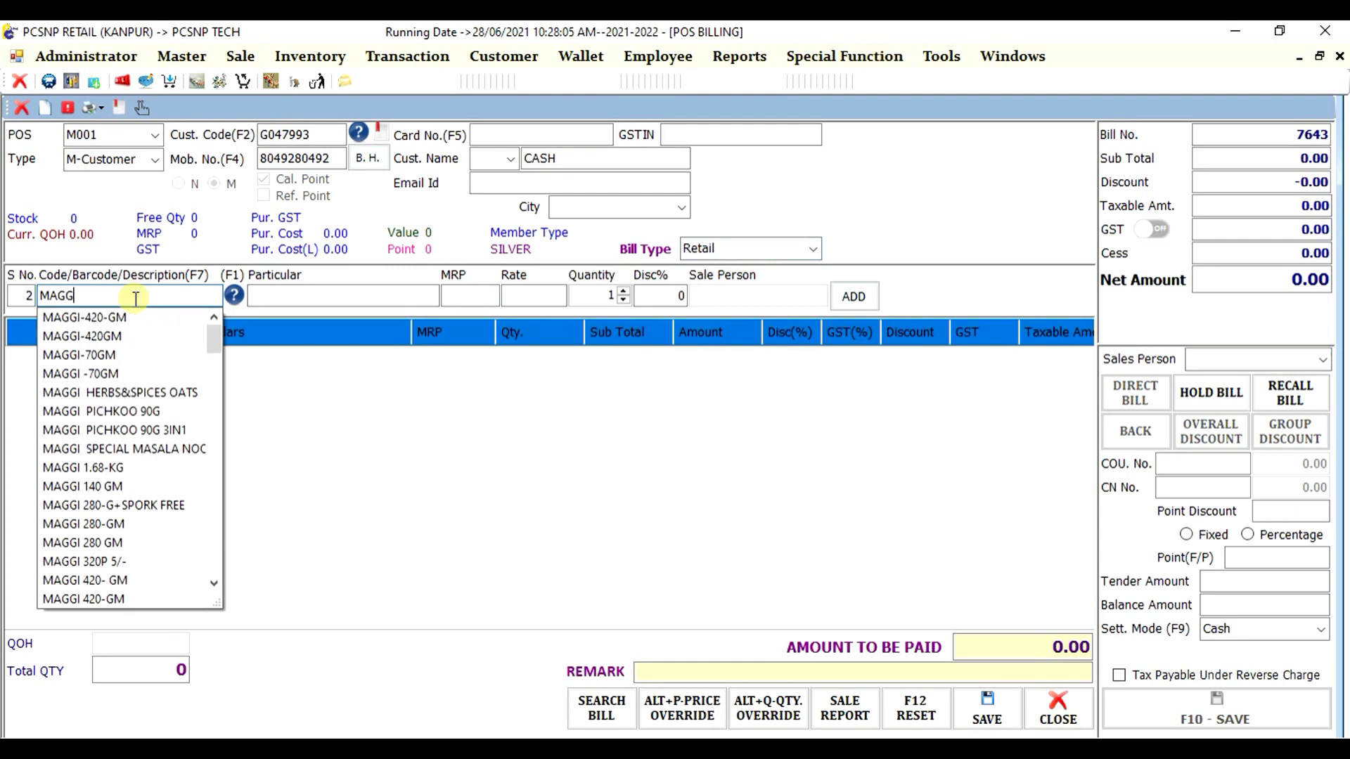
{"action": "key", "text": "Down"}
{"action": "key", "text": "Down"}
{"action": "key", "text": "Return"}
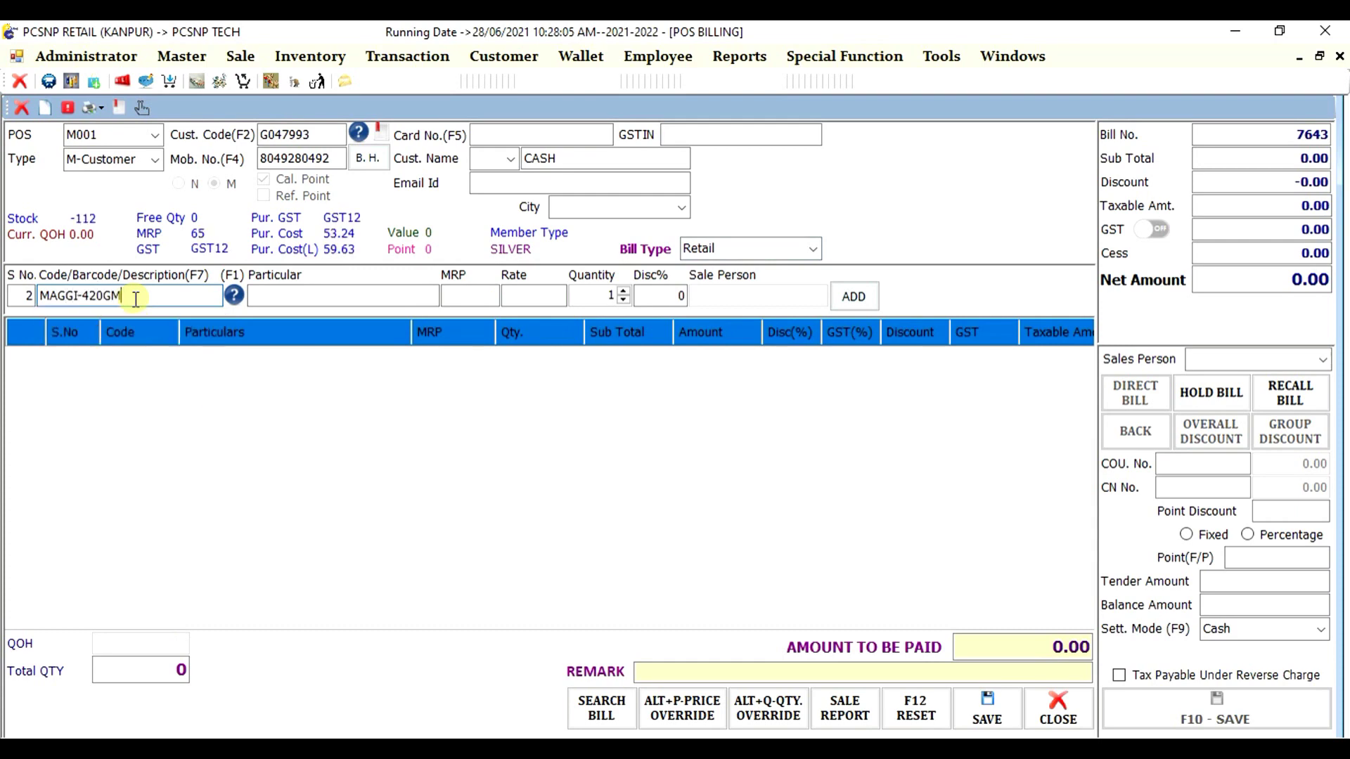
{"action": "key", "text": "Return"}
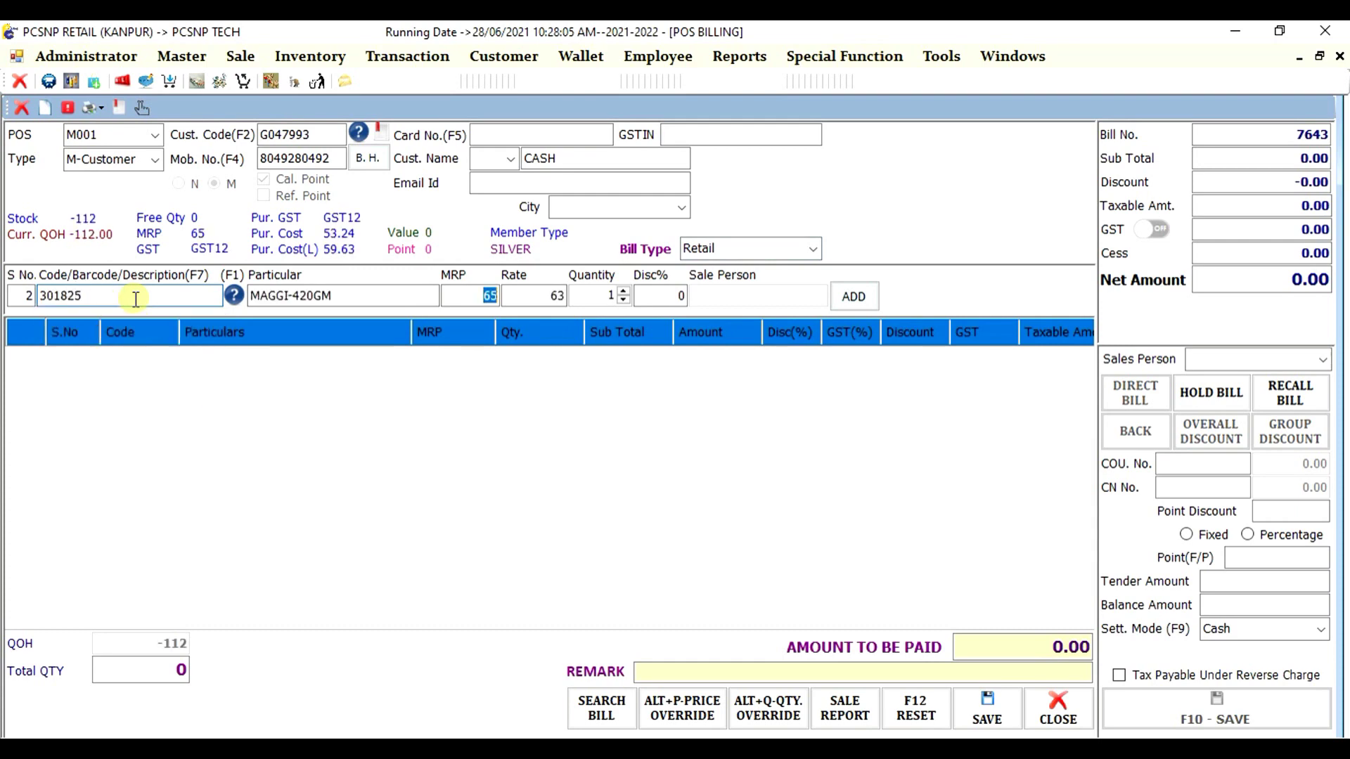
{"action": "key", "text": "Return"}
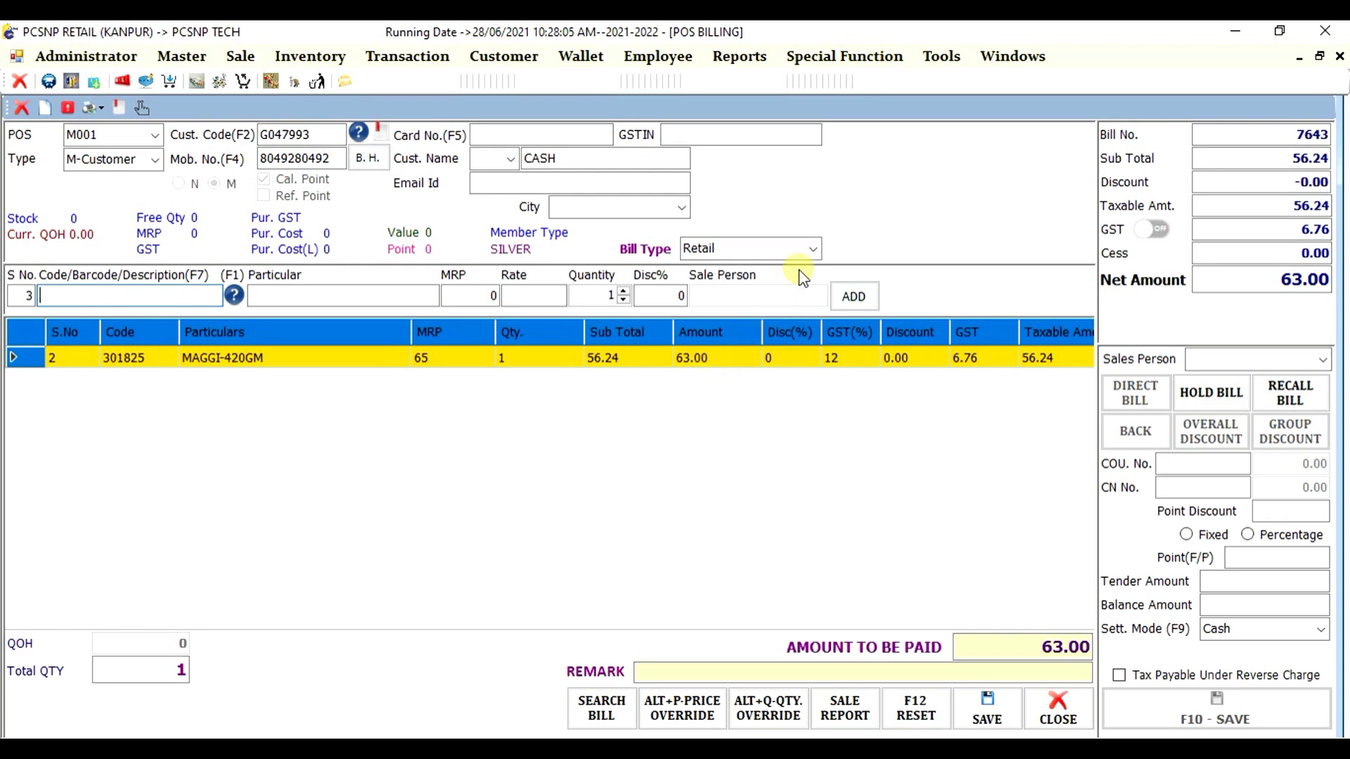
Change the bill type to Shop and add one MAGGI-420GM to the bill at the Shop rate.
{"action": "left_click", "coordinate": [812, 248]}
{"action": "left_click", "coordinate": [738, 301]}
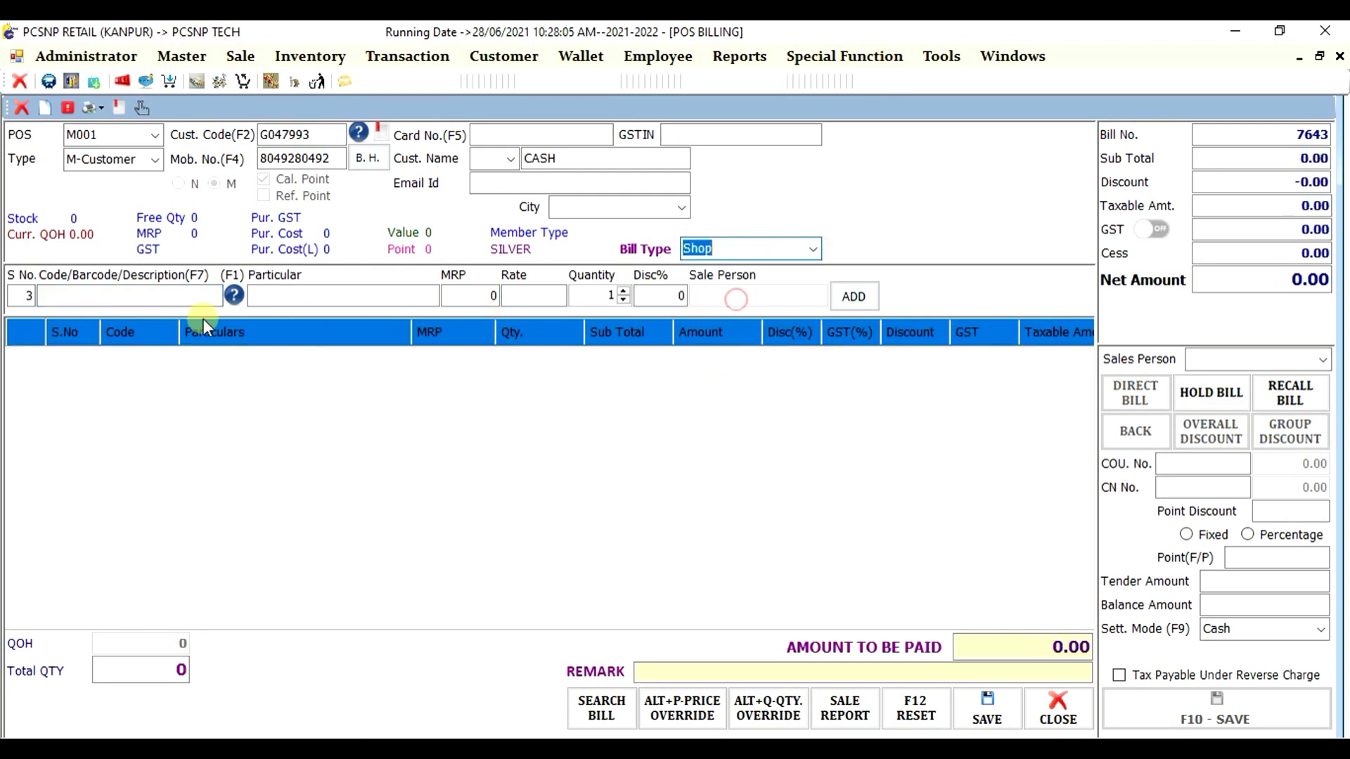
{"action": "left_click", "coordinate": [150, 295]}
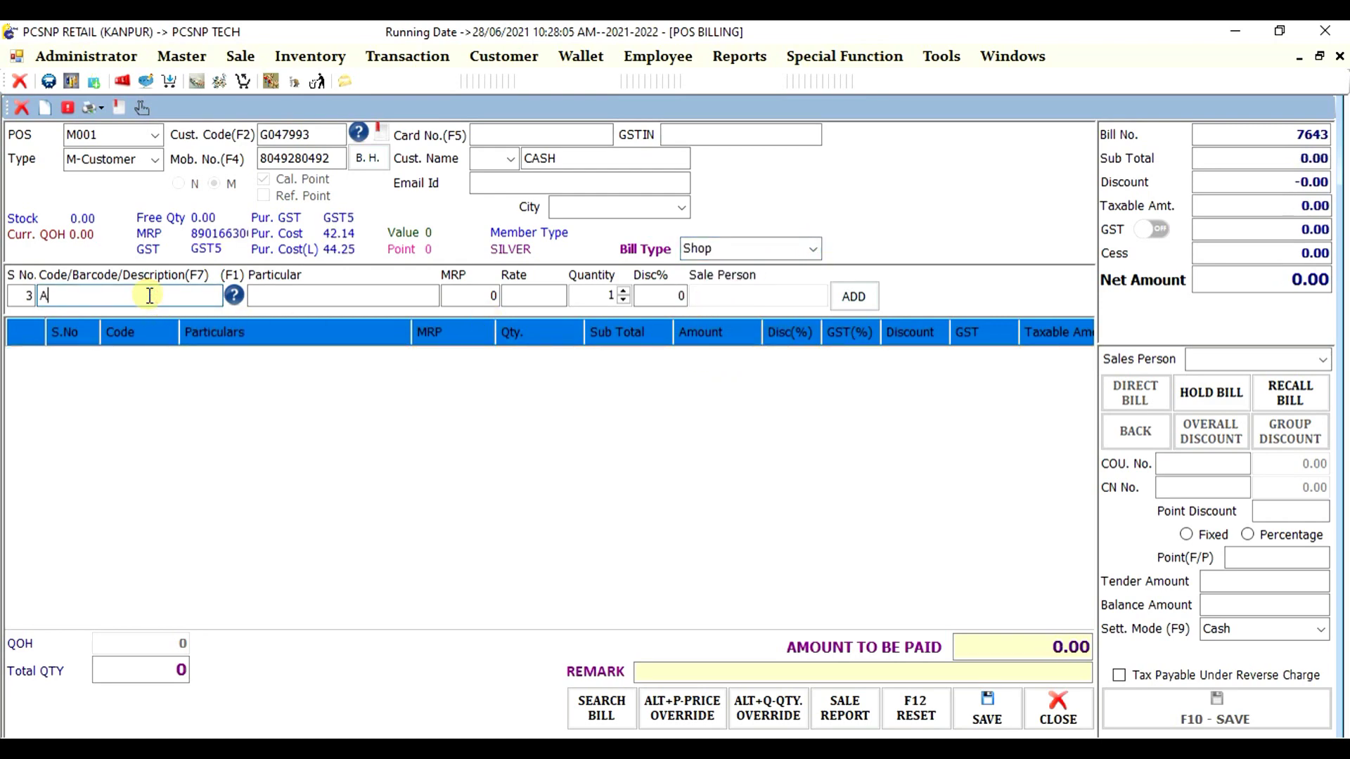
{"action": "type", "text": "MAG"}
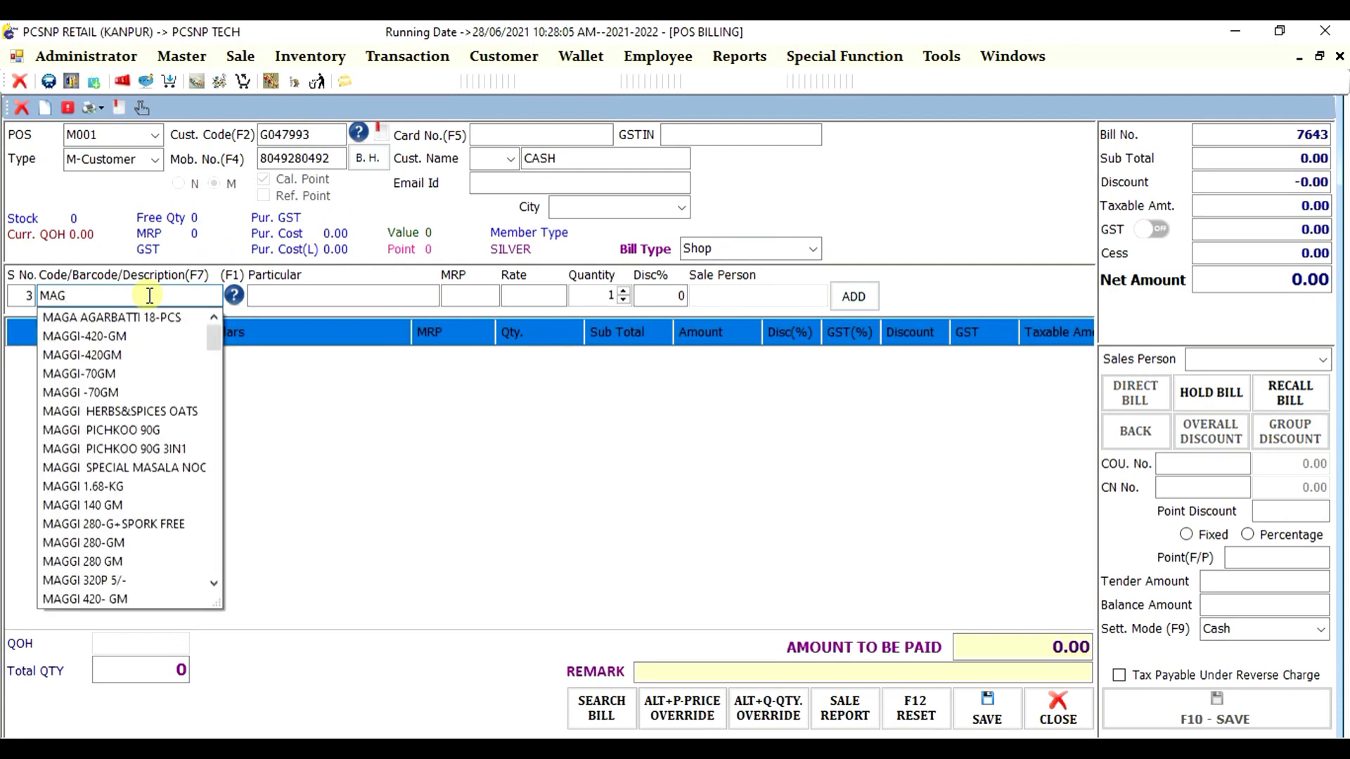
{"action": "key", "text": "Down"}
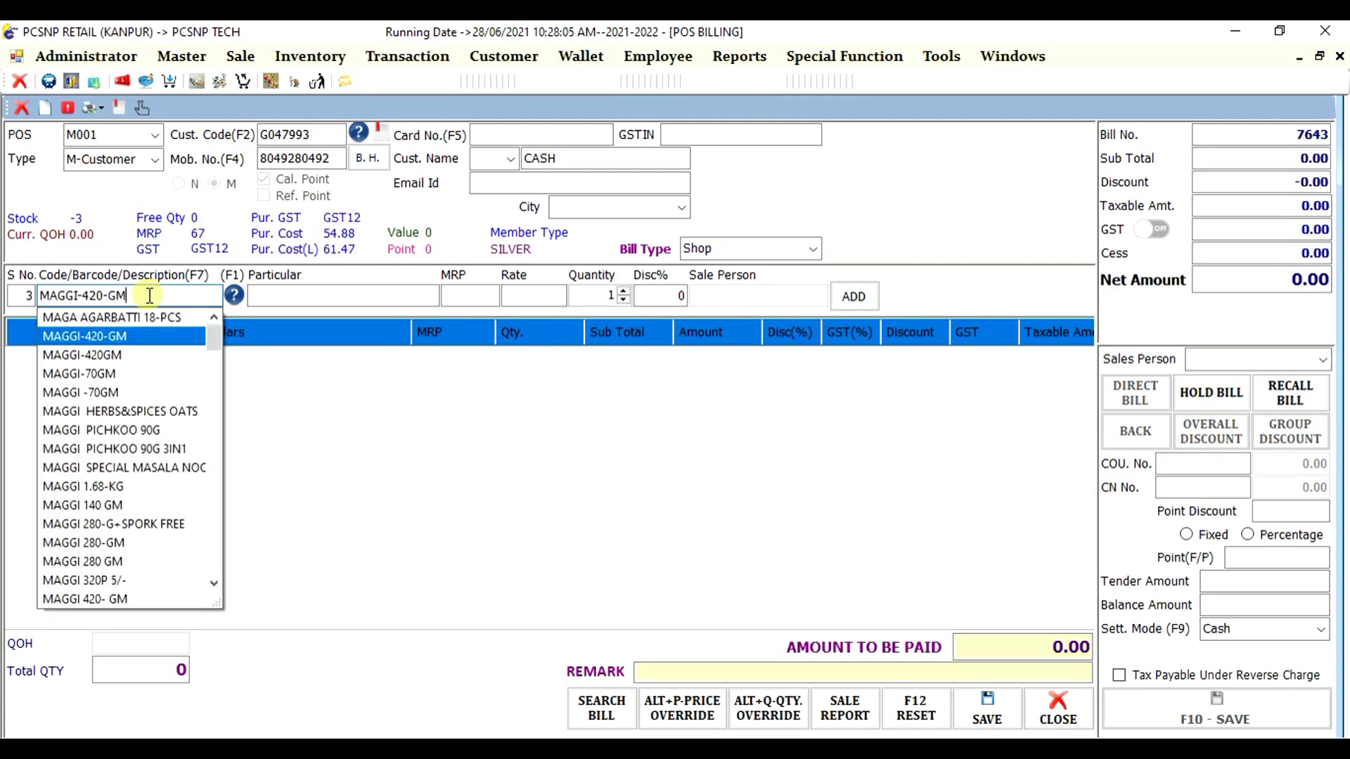
{"action": "key", "text": "Down"}
{"action": "key", "text": "Return"}
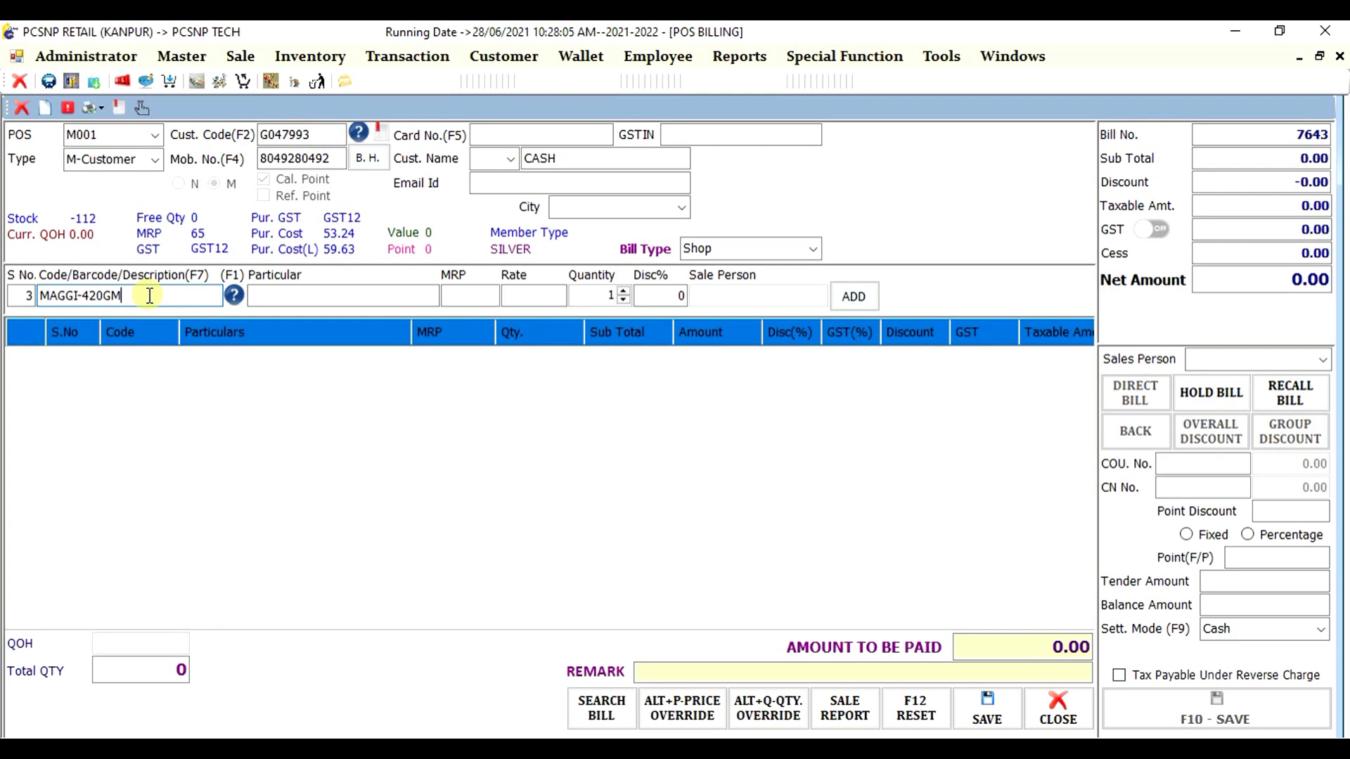
{"action": "key", "text": "Return"}
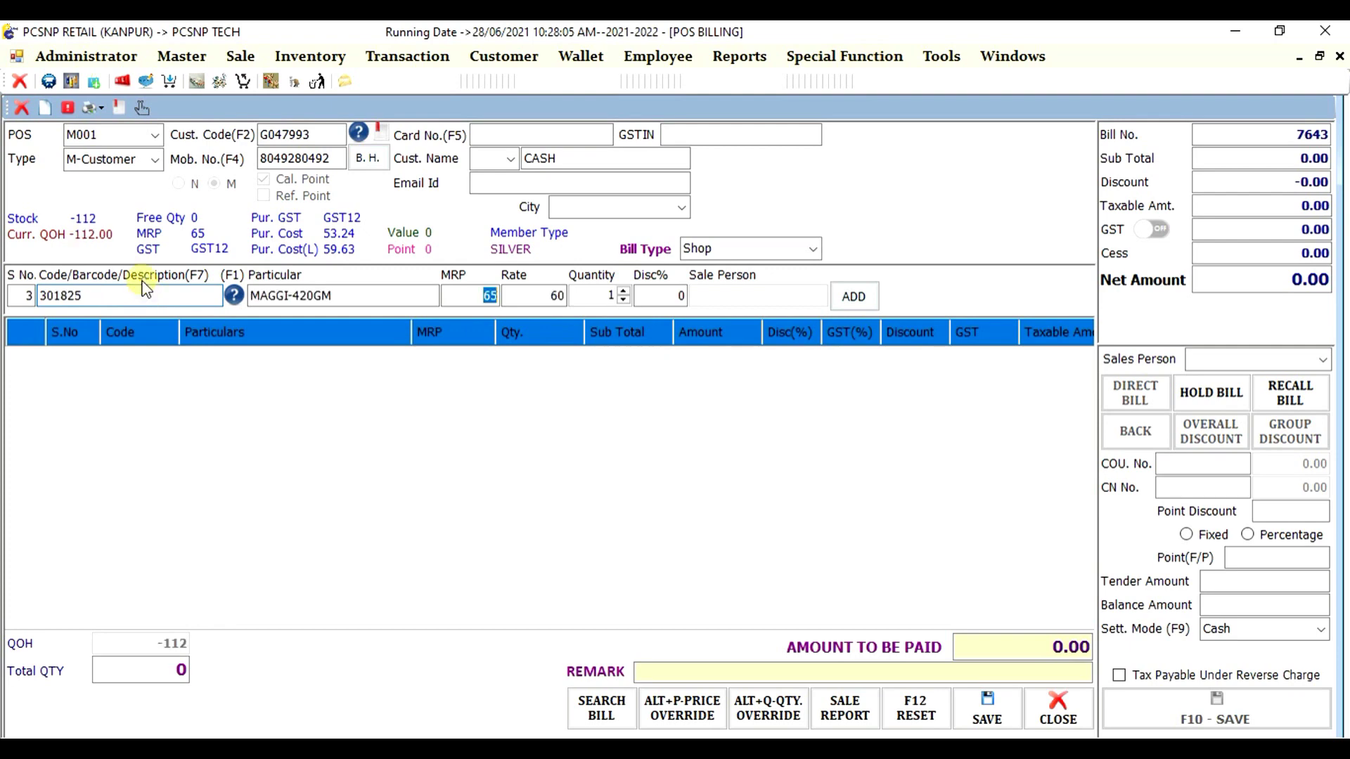
{"action": "key", "text": "Return"}
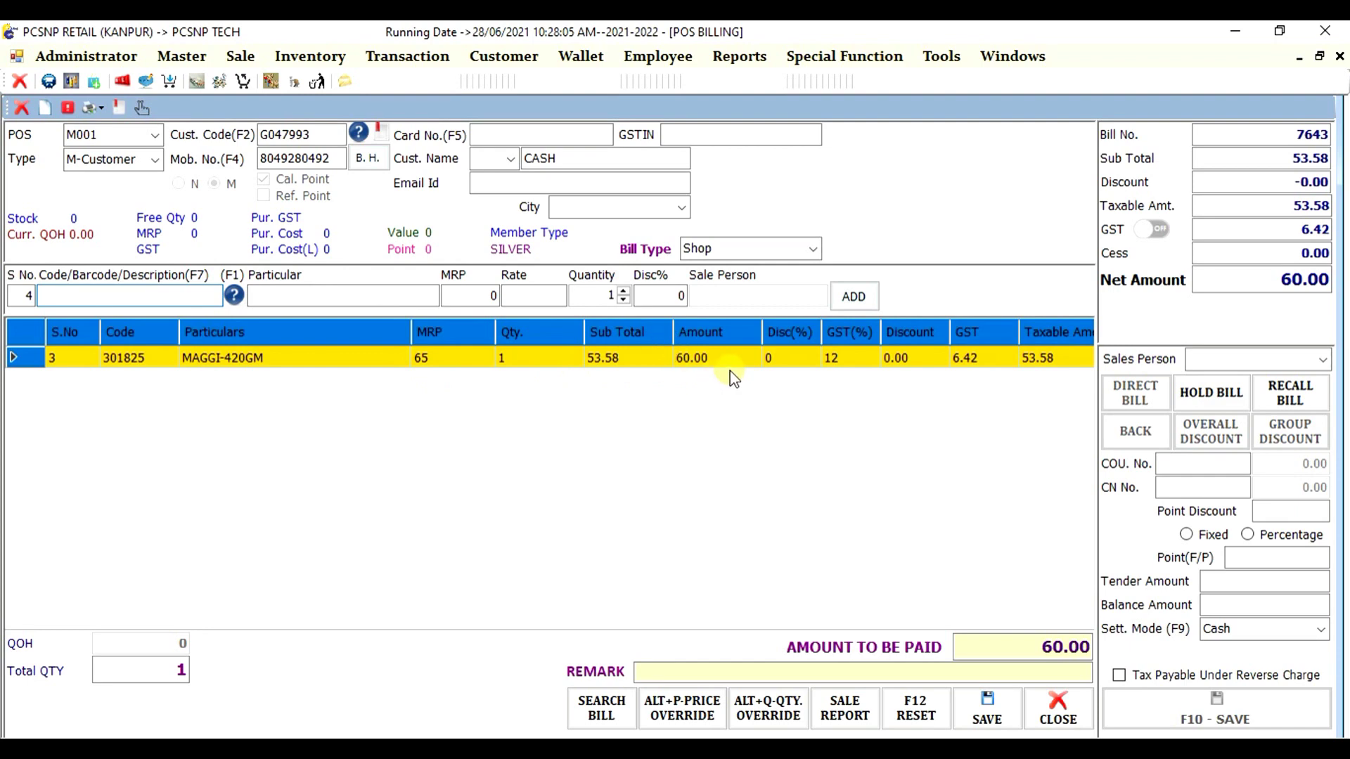
Set the bill type to WholeSale and add one MAGGI-420GM to the bill at the WholeSale rate.
{"action": "left_click", "coordinate": [812, 251]}
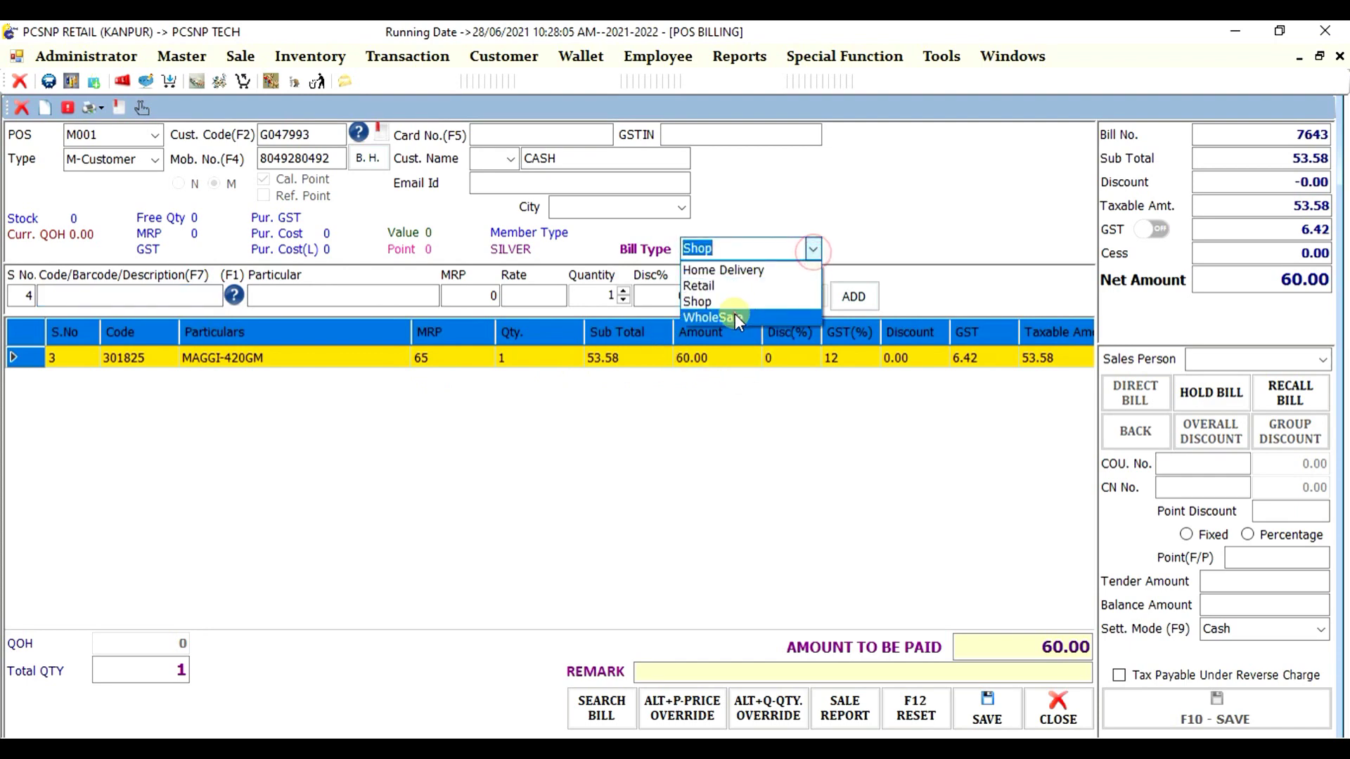
{"action": "left_click", "coordinate": [735, 317]}
{"action": "left_click", "coordinate": [106, 295]}
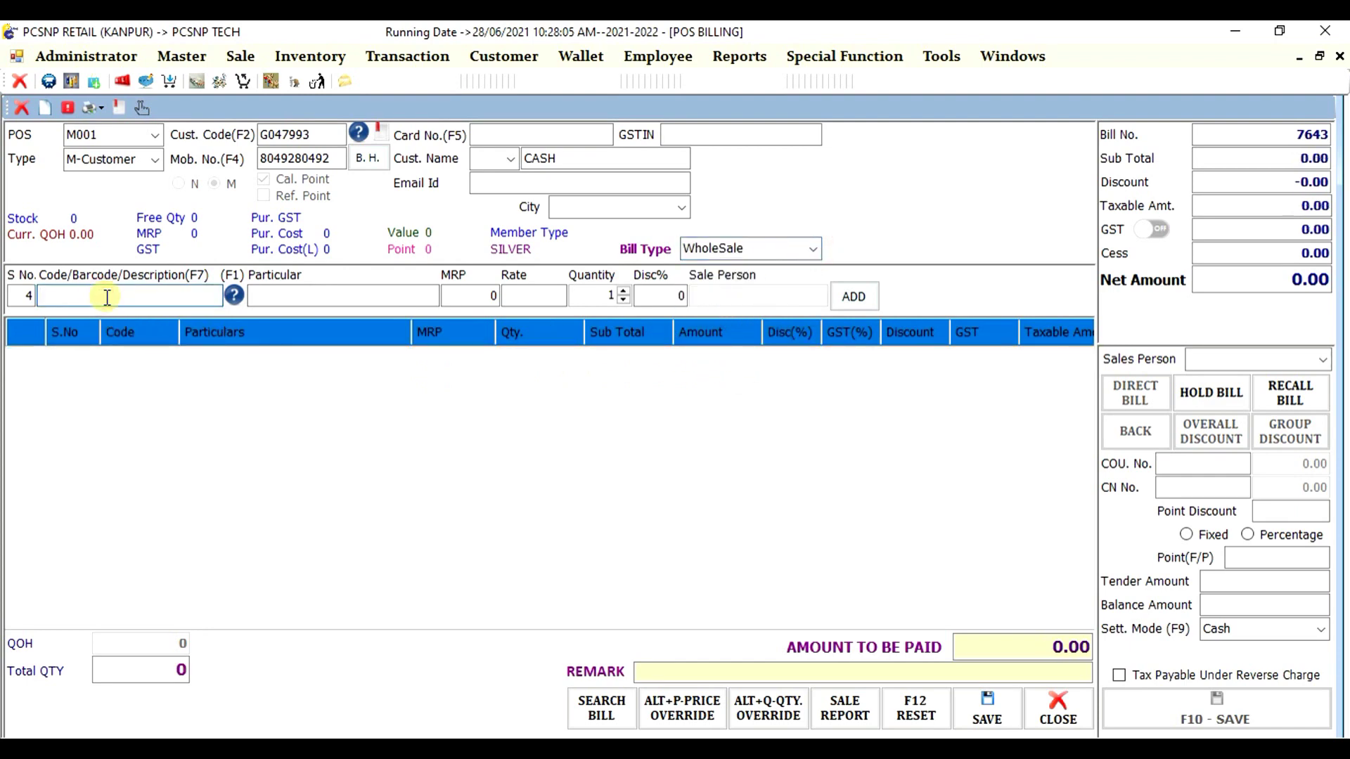
{"action": "type", "text": "MAG"}
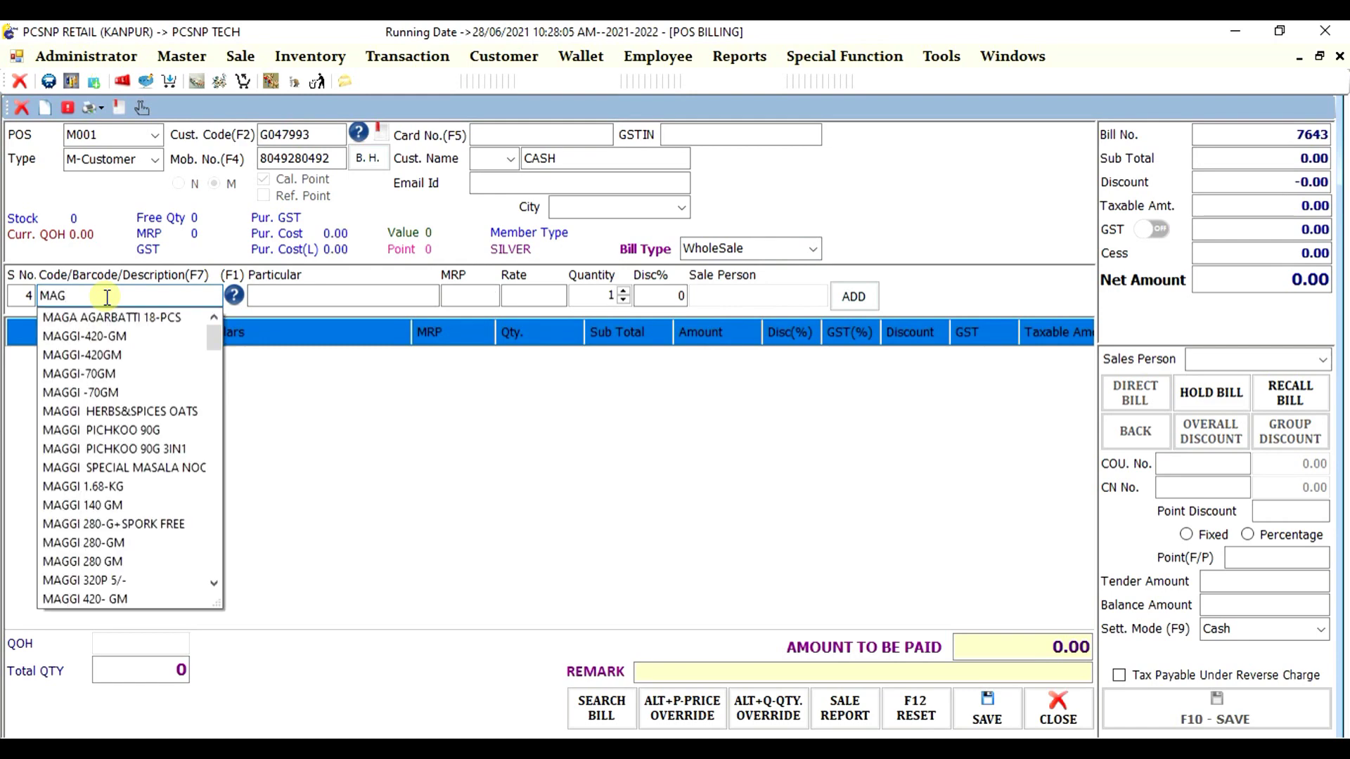
{"action": "key", "text": "Down"}
{"action": "key", "text": "Down"}
{"action": "key", "text": "Down"}
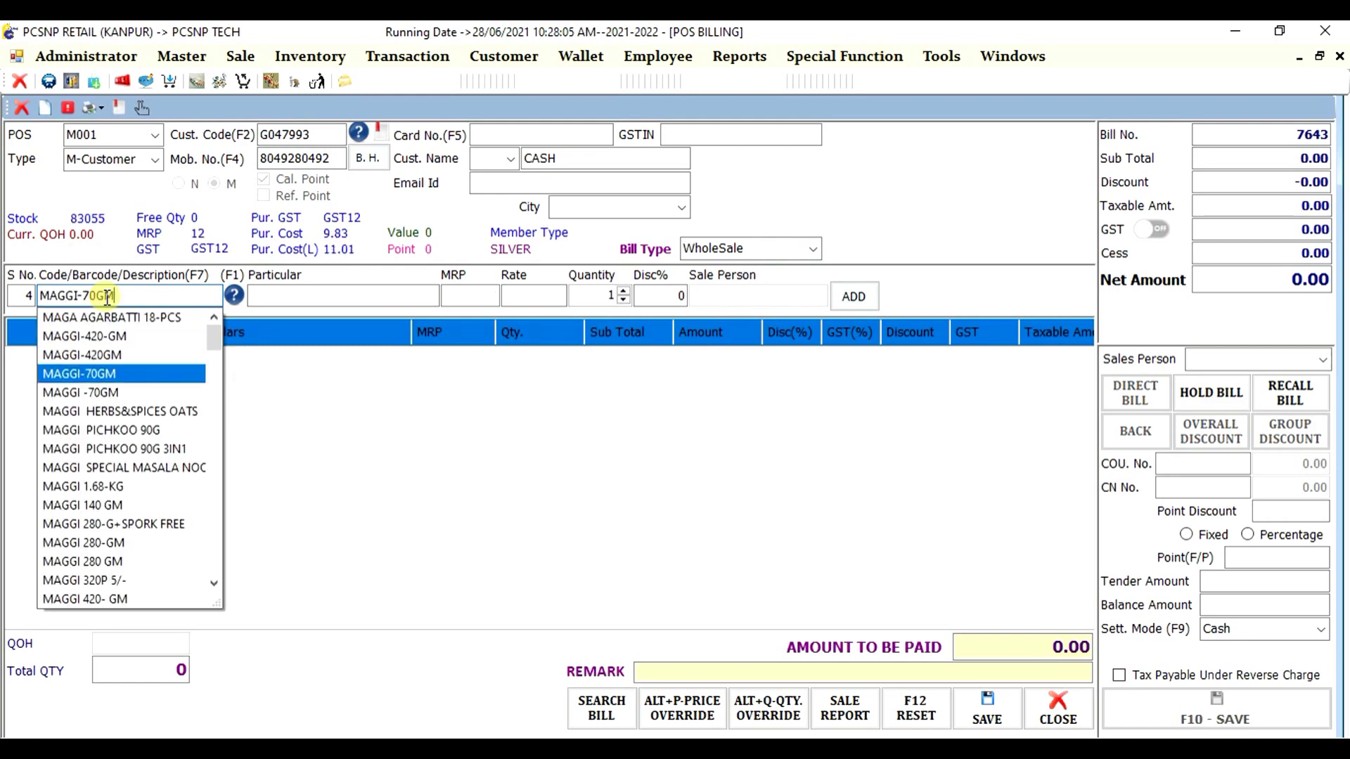
{"action": "key", "text": "Up"}
{"action": "key", "text": "Return"}
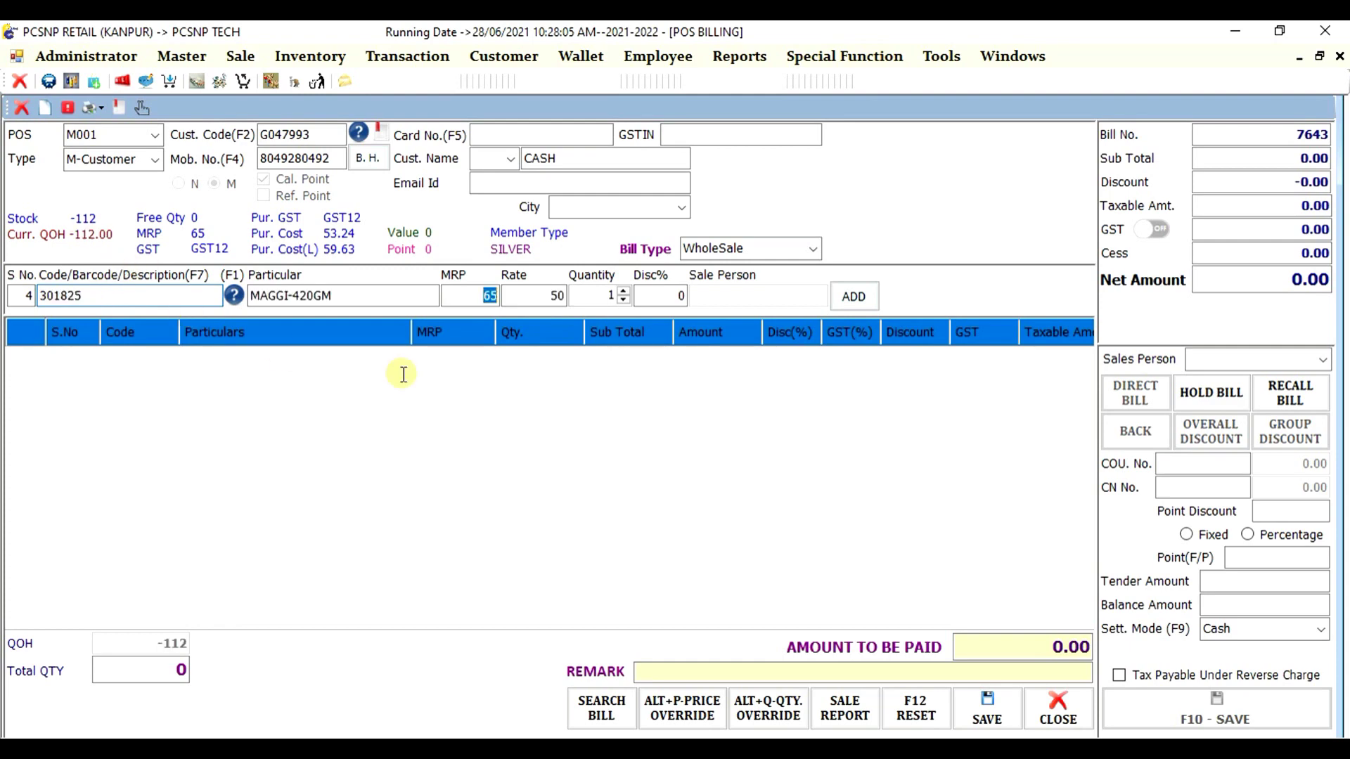
{"action": "key", "text": "Return"}
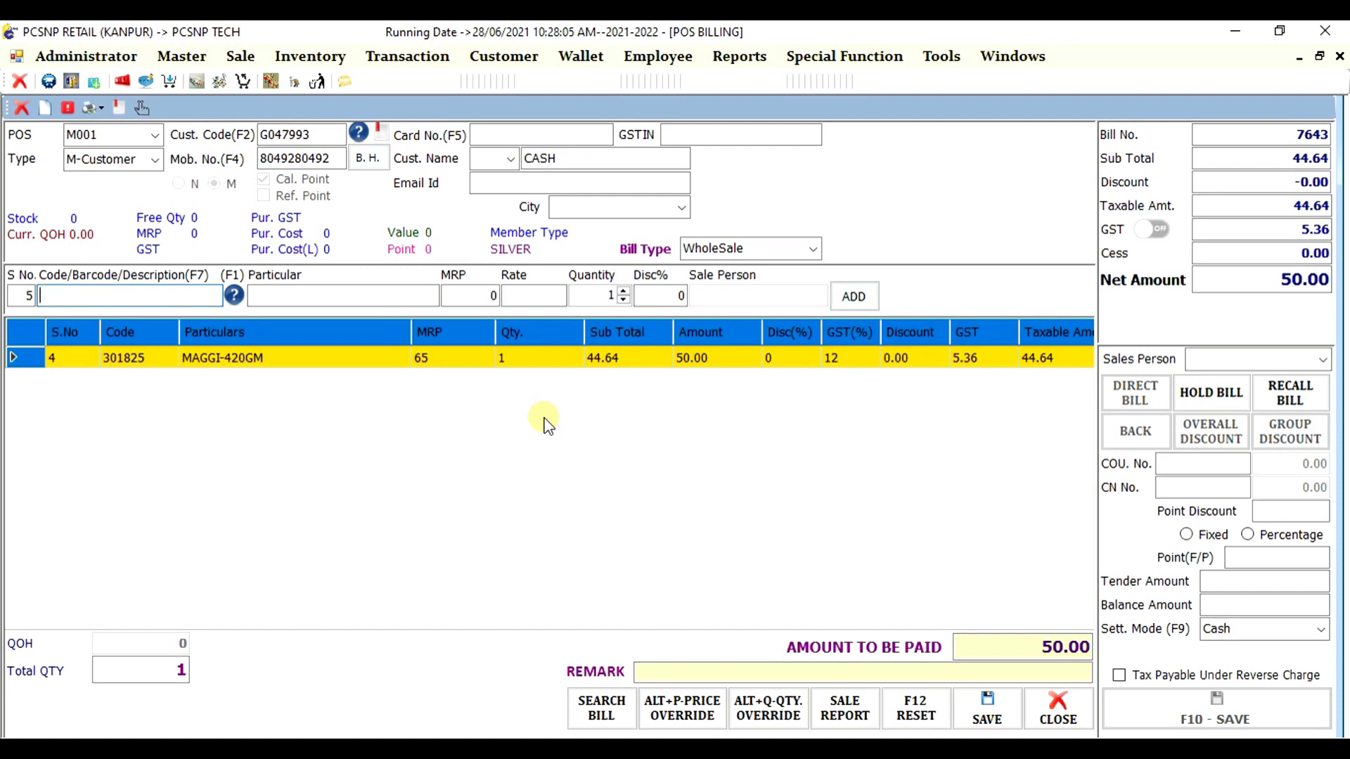
Review the available bill types and set the bill back to Home Delivery.
{"action": "left_click", "coordinate": [813, 252]}
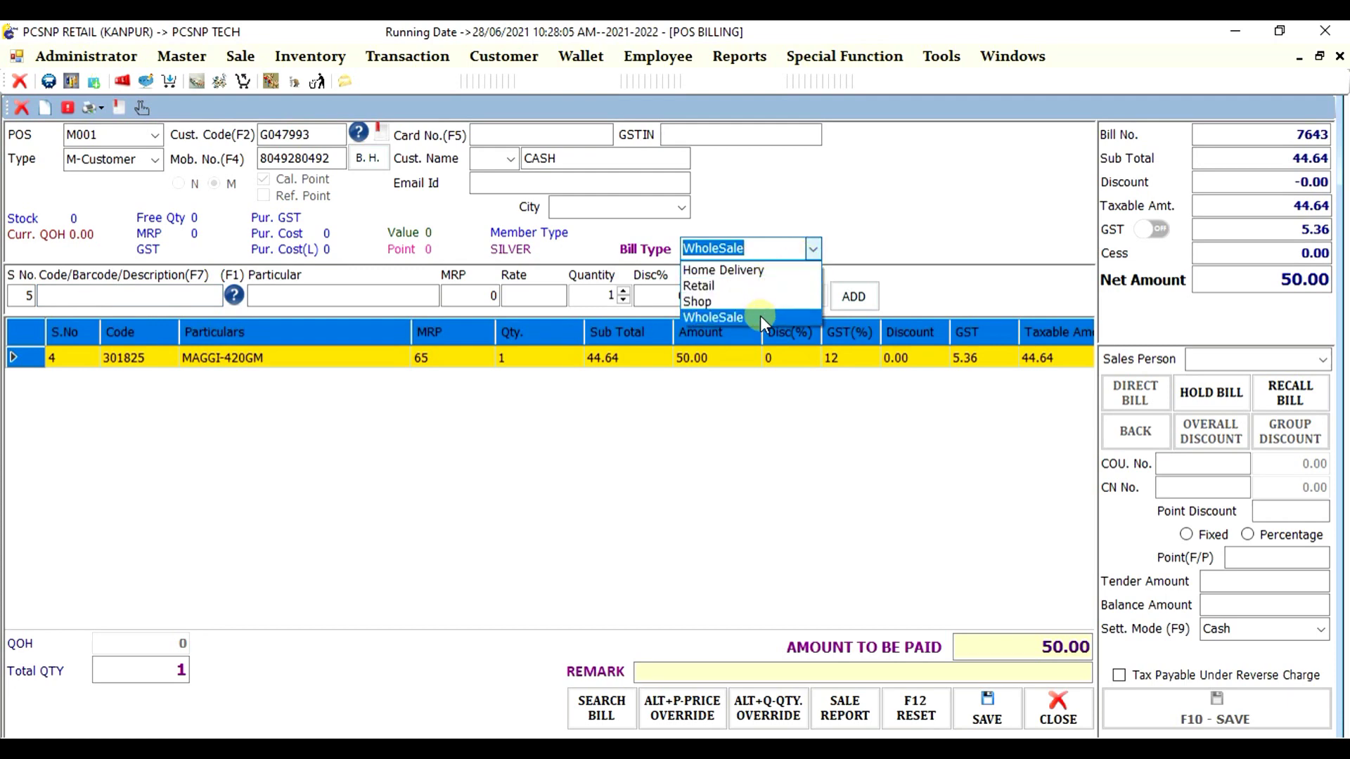
{"action": "left_click", "coordinate": [843, 261]}
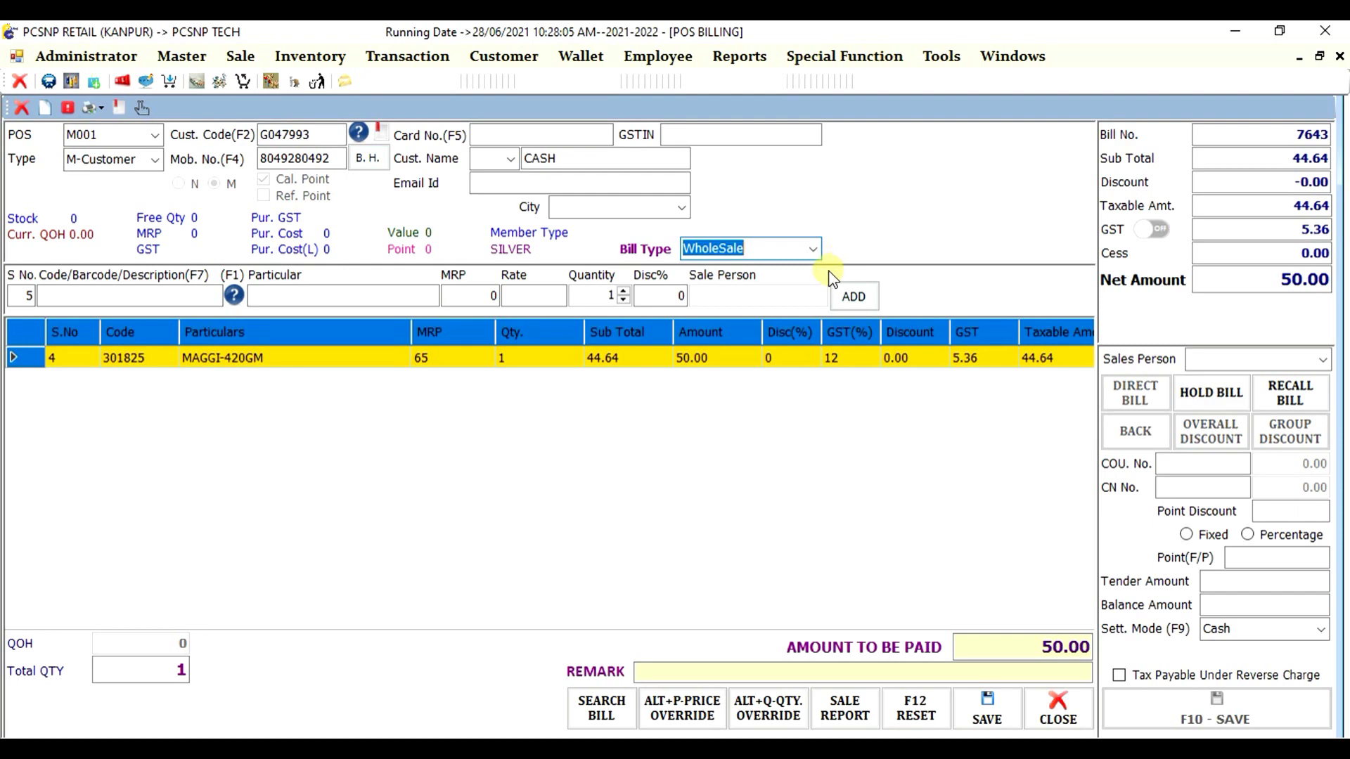
{"action": "left_click", "coordinate": [813, 253]}
{"action": "left_click", "coordinate": [779, 266]}
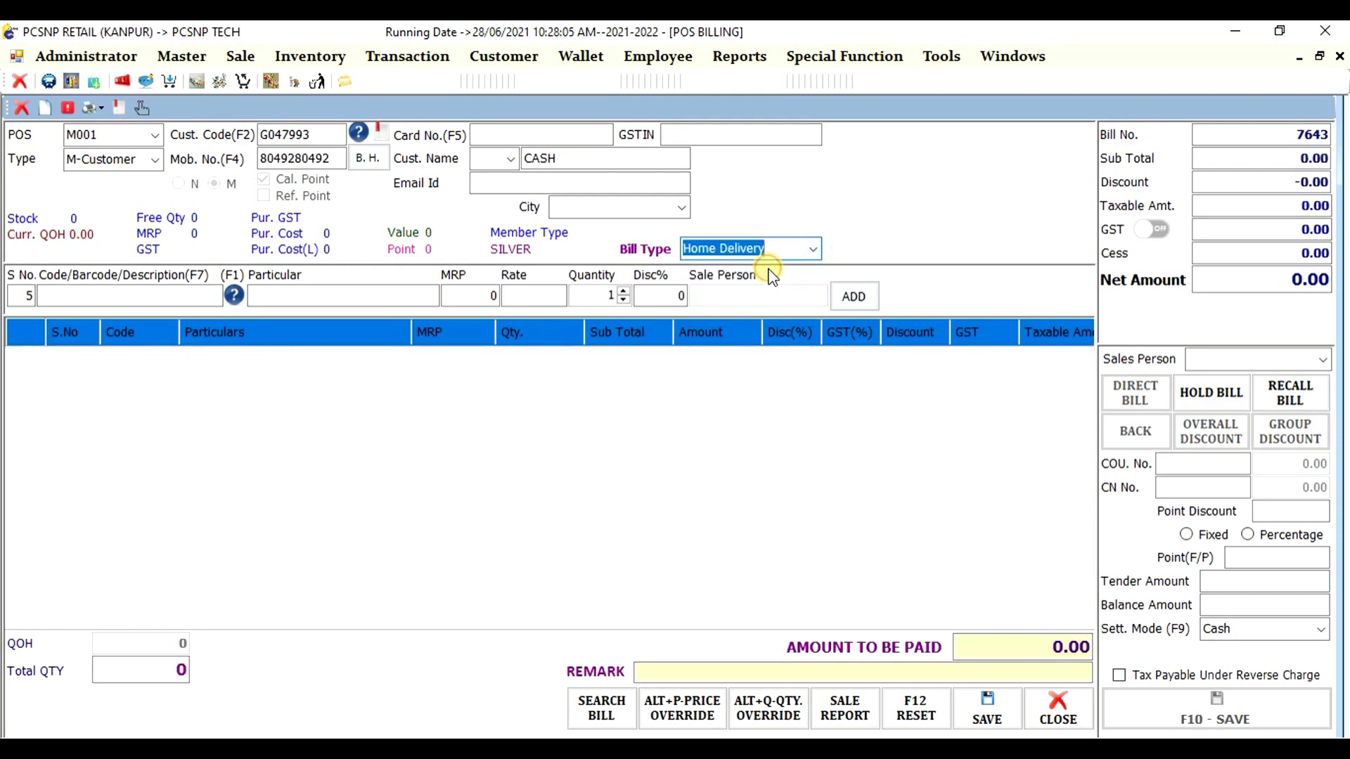